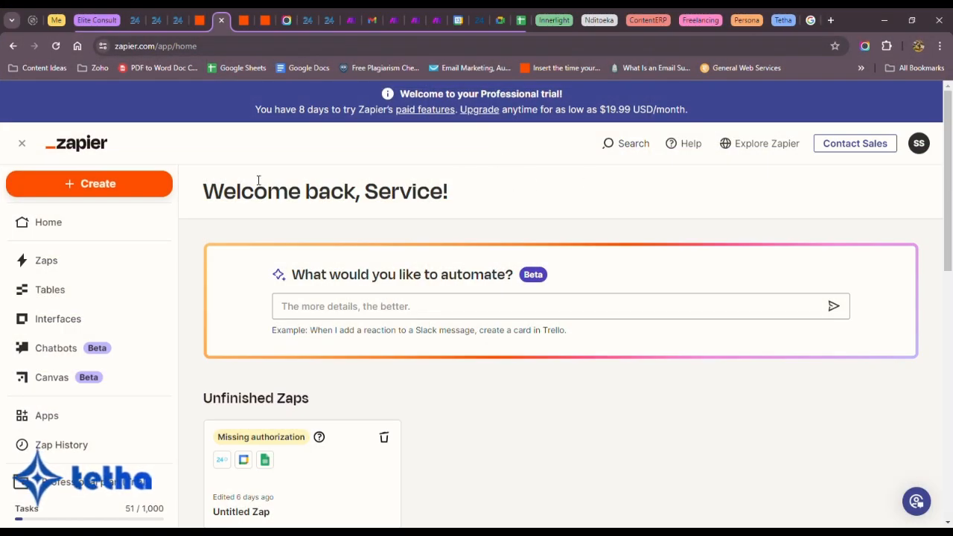
Start adding a new app connection in Zapier's Apps page and search for Youtube
scroll(47, 420, down, 1)
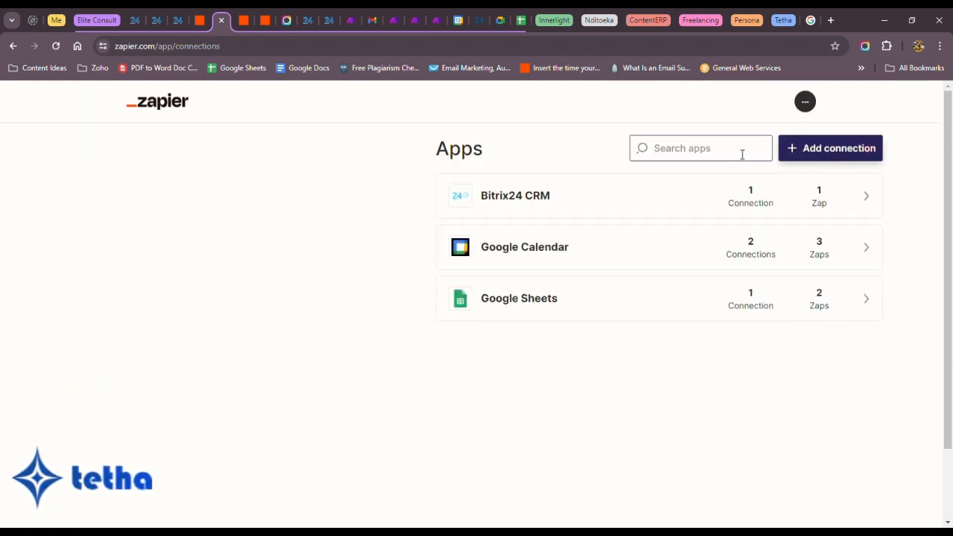
click(841, 151)
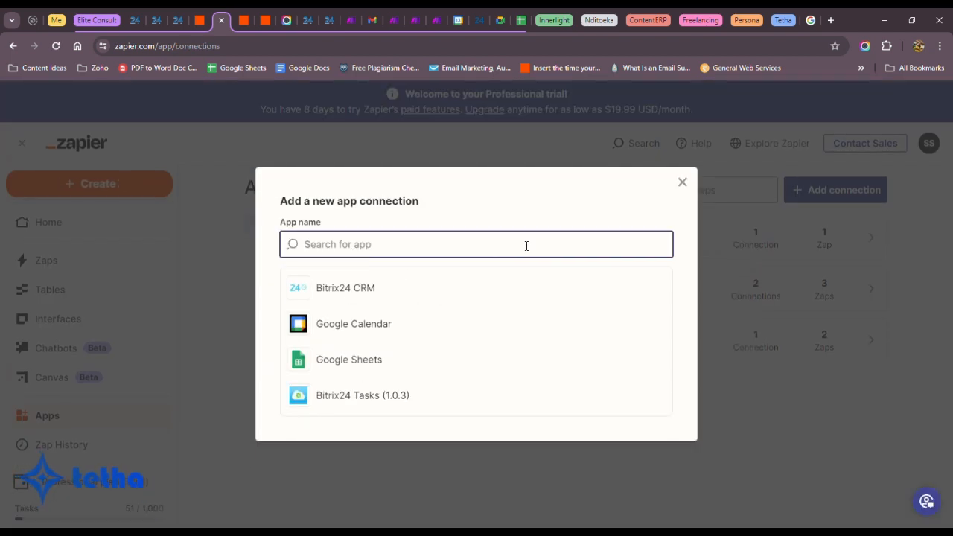
text(Youtube)
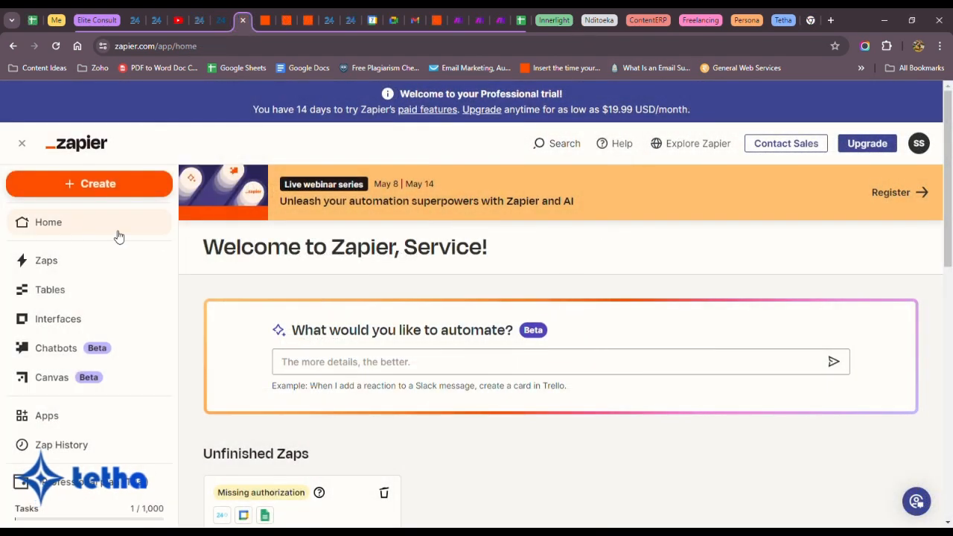
Create a new Zap and choose Bitrix24 Tasks (1.0.3) as its trigger app
click(74, 185)
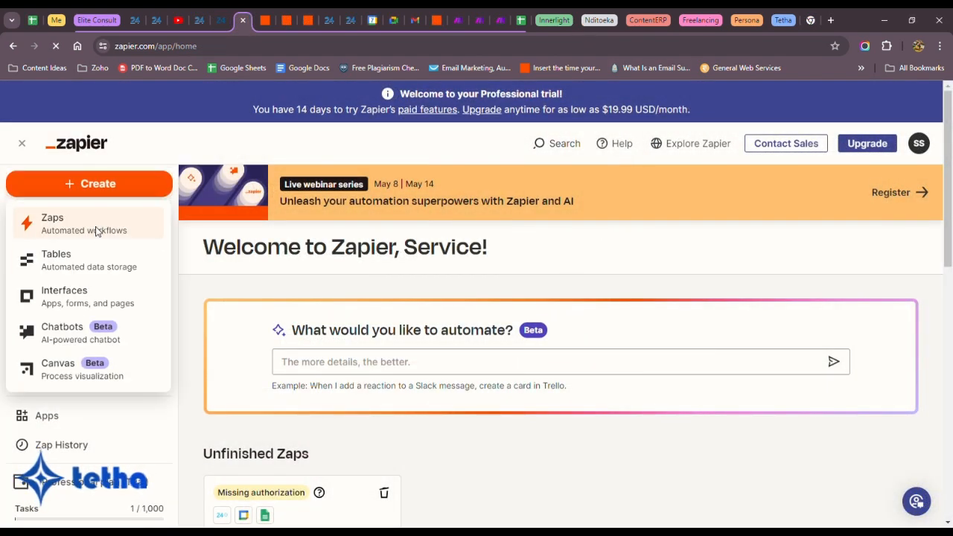
click(95, 230)
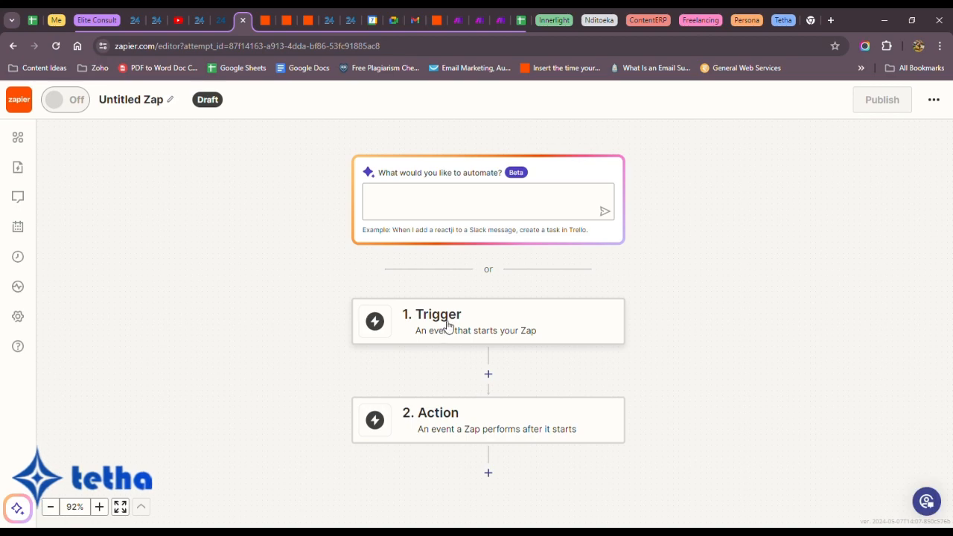
click(483, 330)
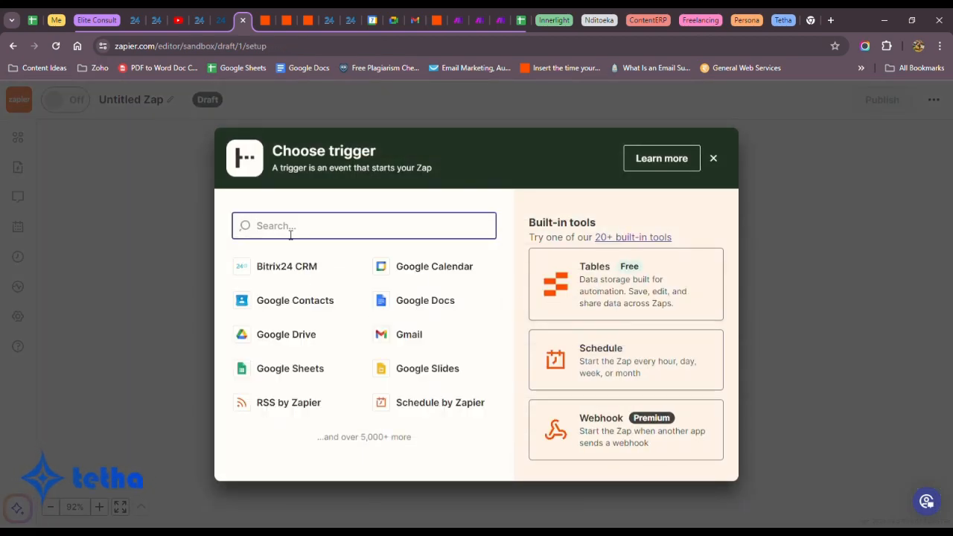
text(Bitrix)
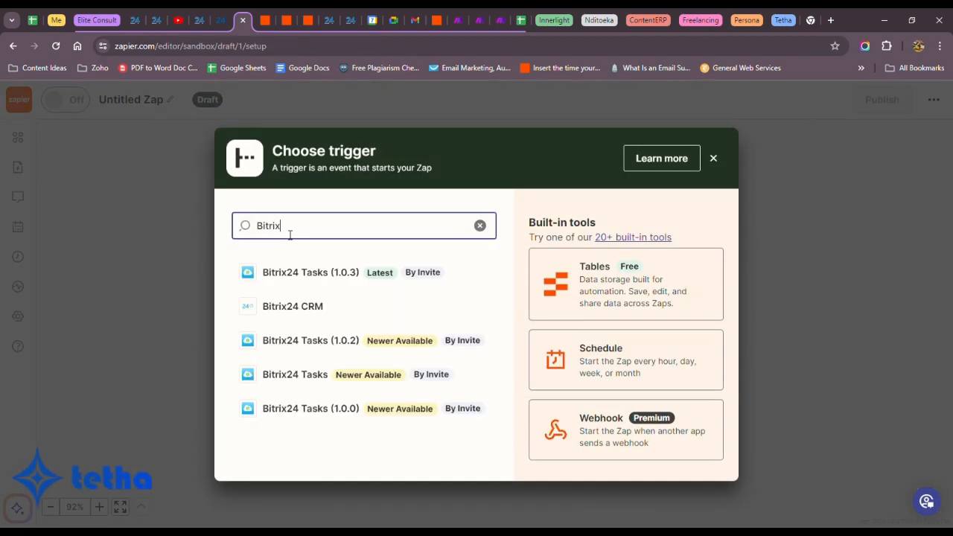
click(354, 278)
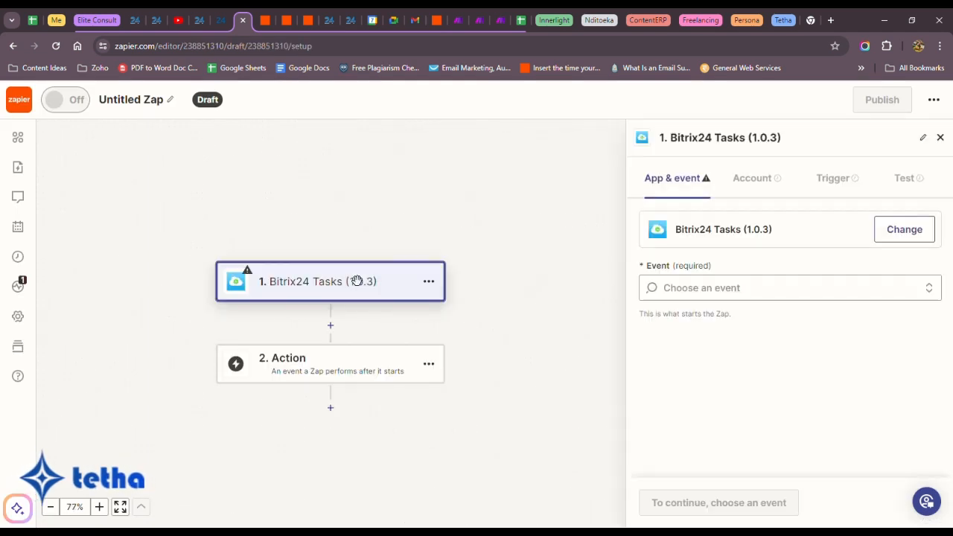
Set the trigger event to New Task and continue with the connected Bitrix24 Tasks account
click(772, 287)
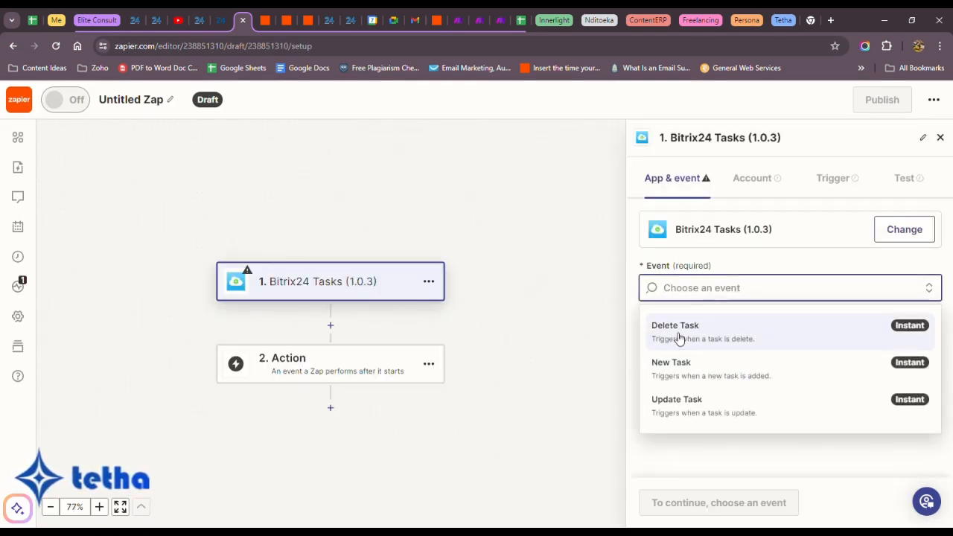
click(673, 364)
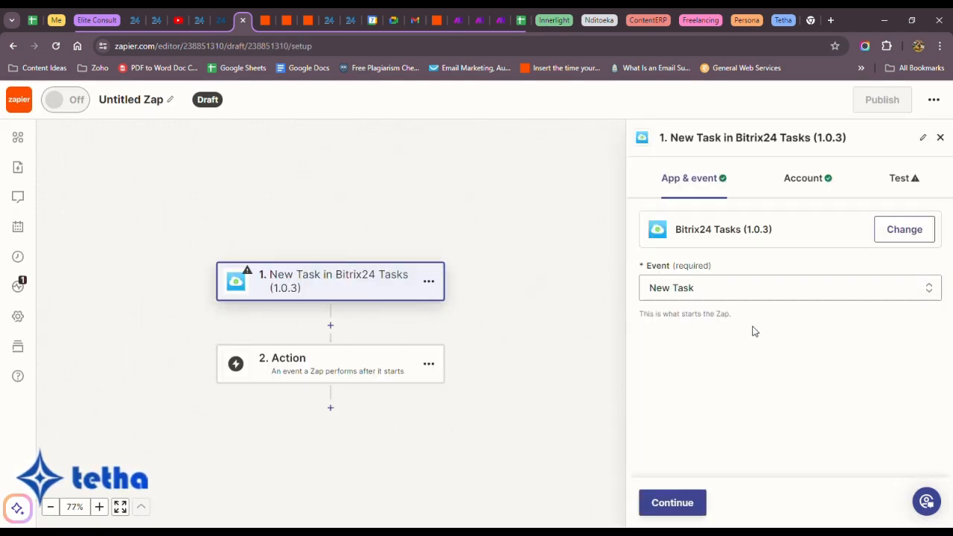
click(674, 508)
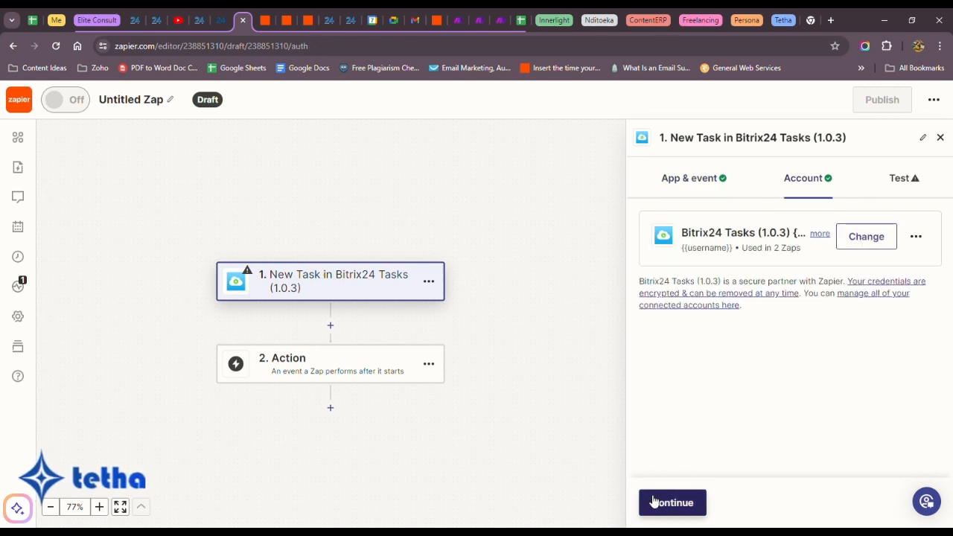
click(653, 502)
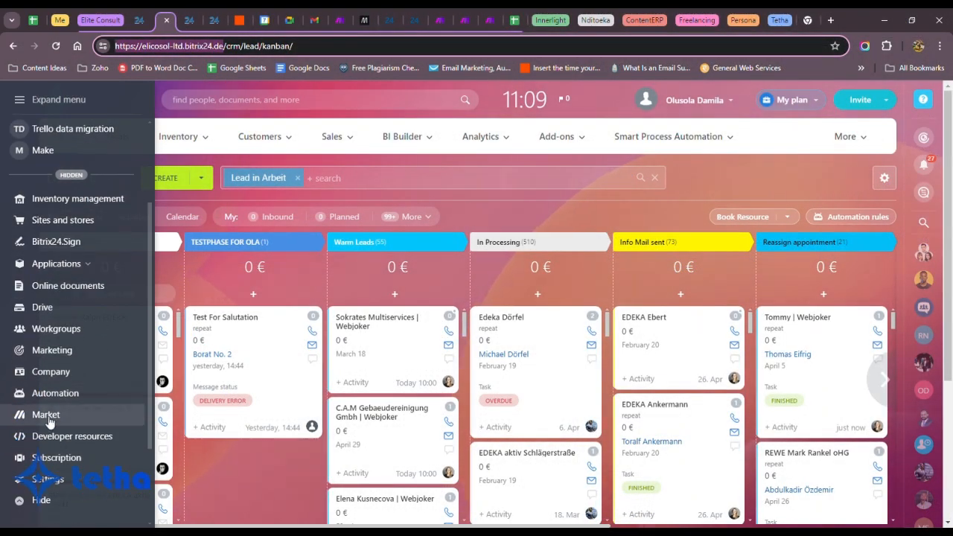
Search Bitrix24.Market for "zap" and open the Zapier for Tasks app
click(46, 414)
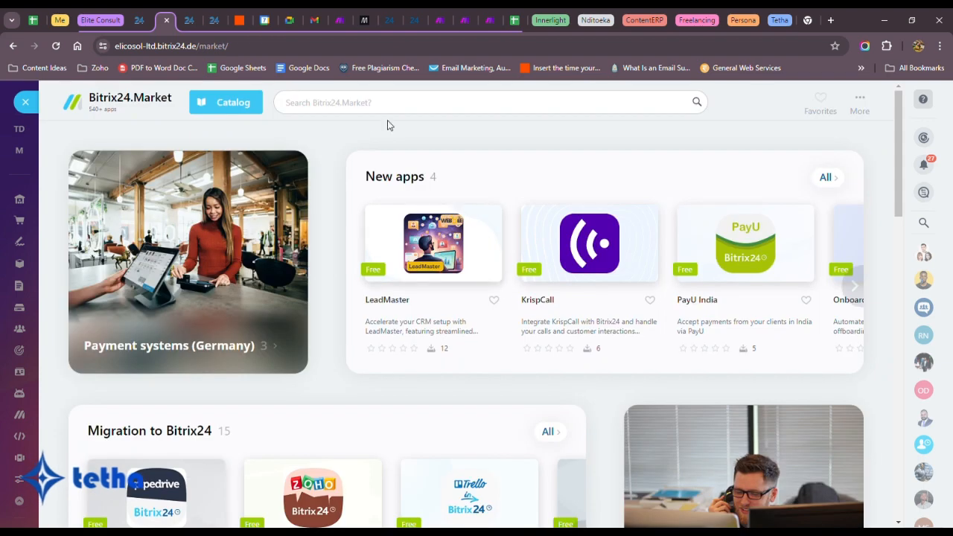
click(368, 102)
text(bit)
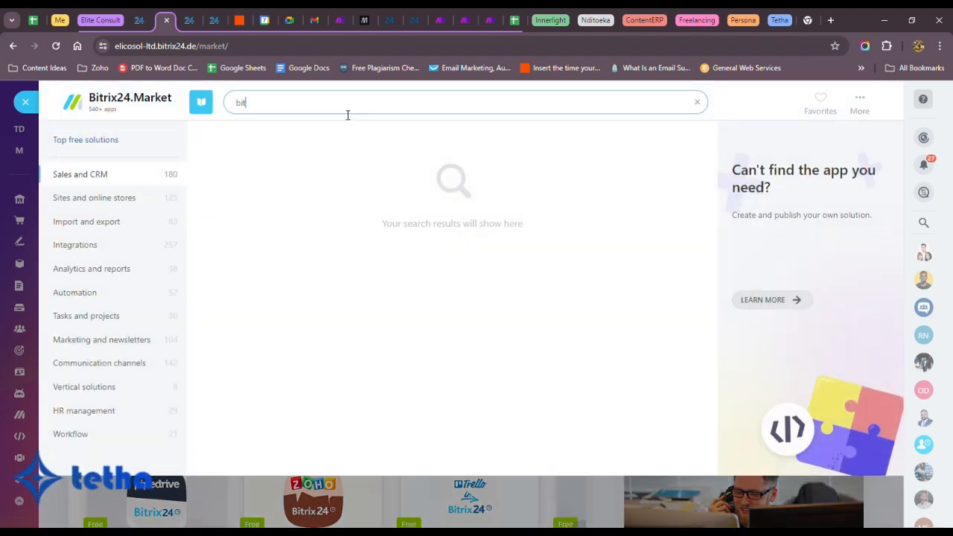
key(BackSpace)
key(BackSpace)
key(BackSpace)
text(zap)
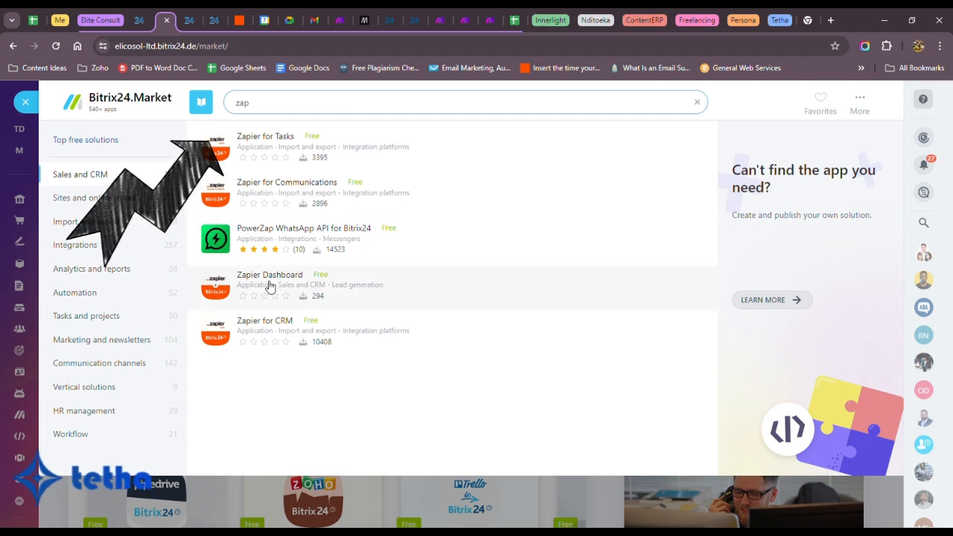
click(276, 145)
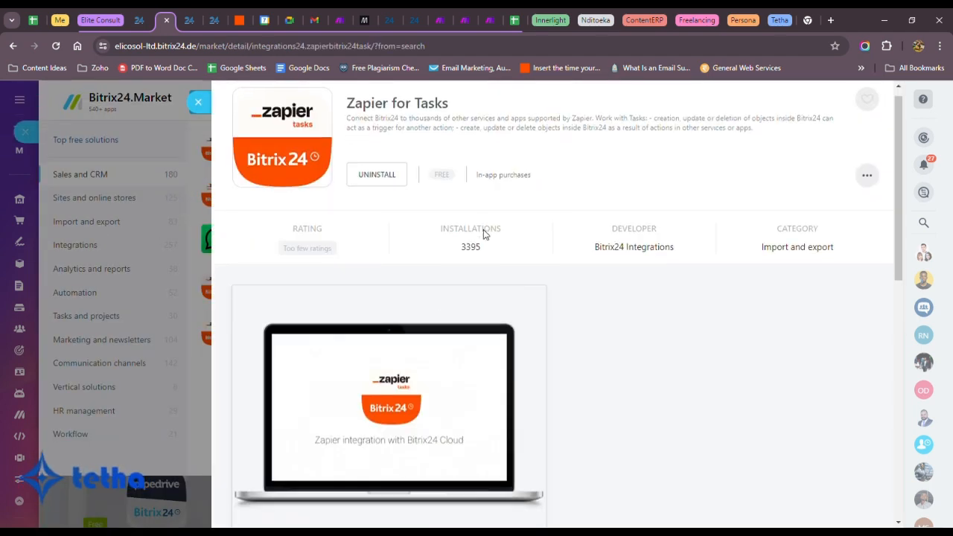
Follow the Get invite link in the app's installation instructions and accept the invite to build a Zap
scroll(483, 229, down, 5)
click(311, 305)
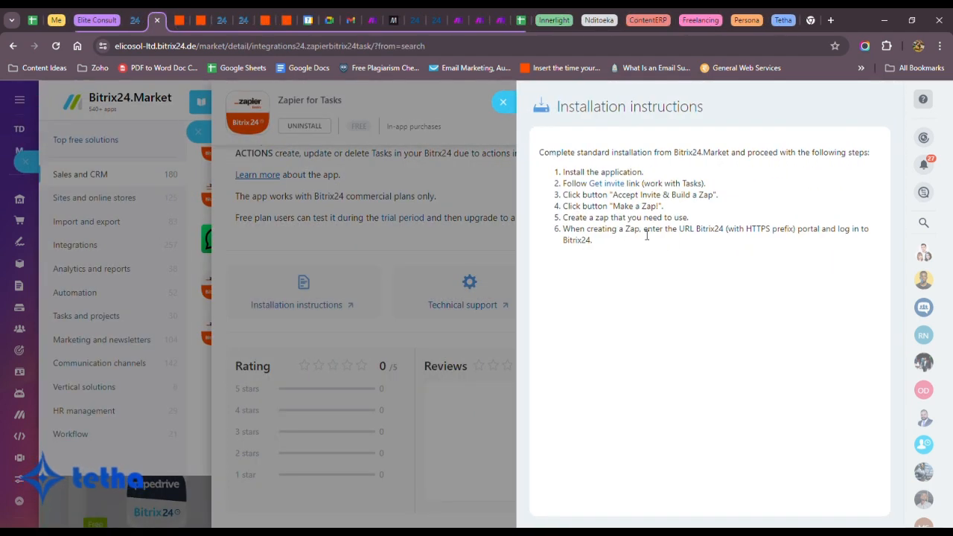
click(610, 185)
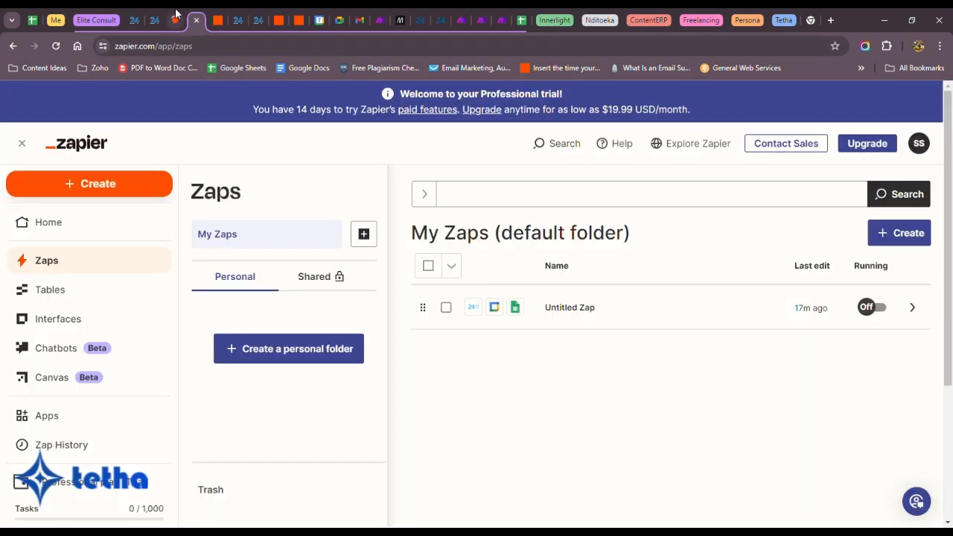
click(175, 12)
scroll(514, 352, down, 5)
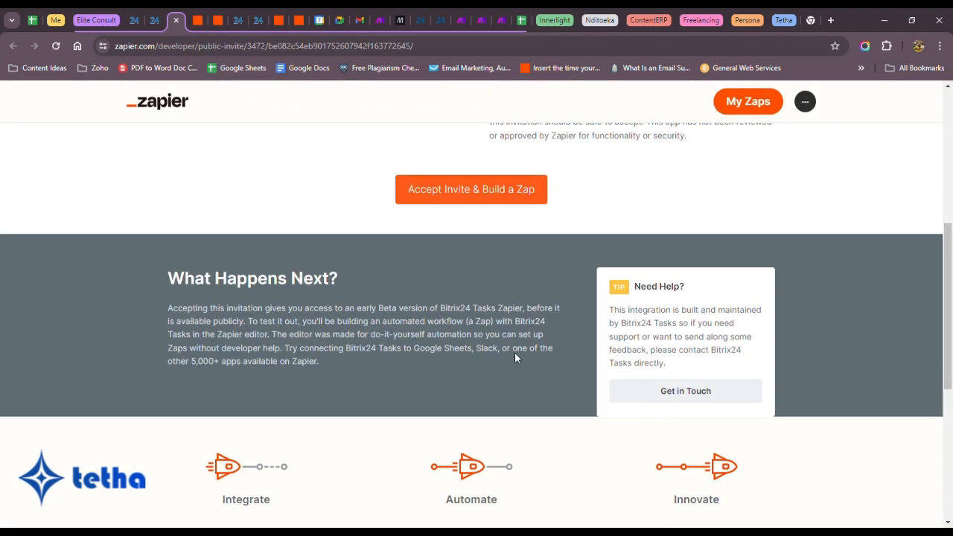
click(485, 189)
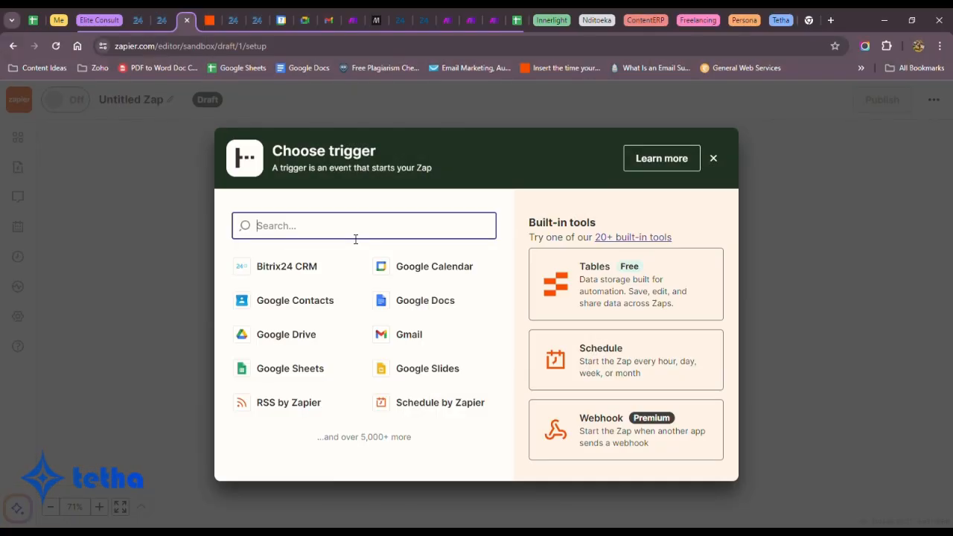
Set the new Zap's trigger to Bitrix24 Tasks (1.0.3) with the New Task event
text(Bitrix24 Task)
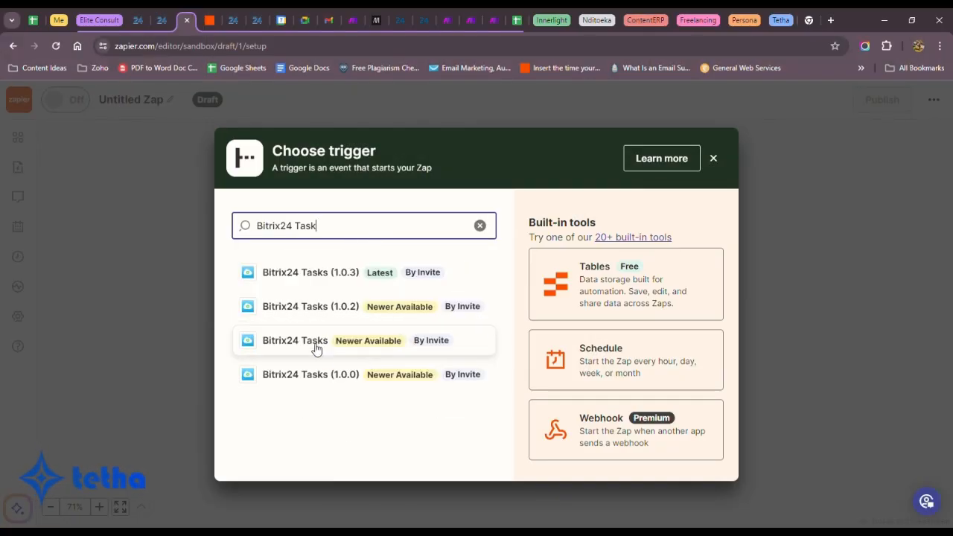
click(342, 269)
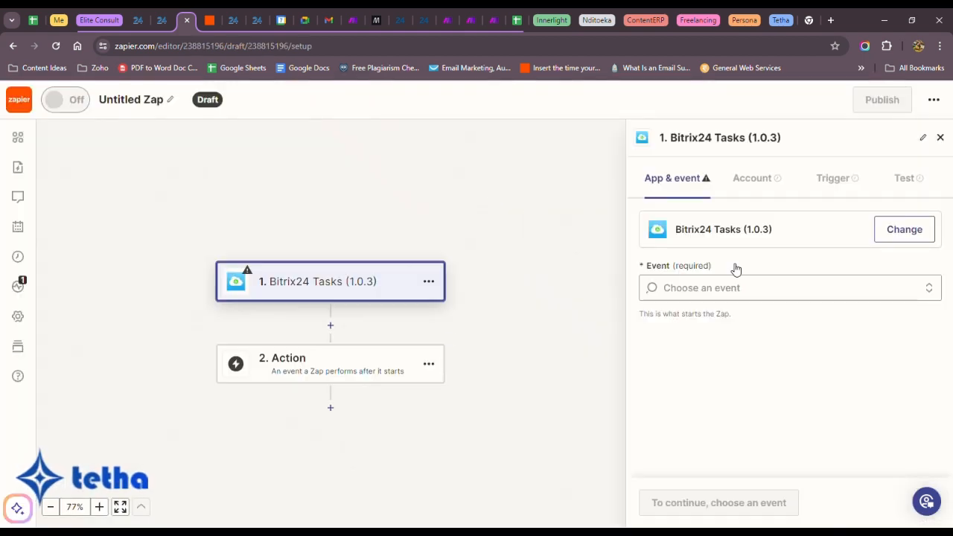
click(735, 287)
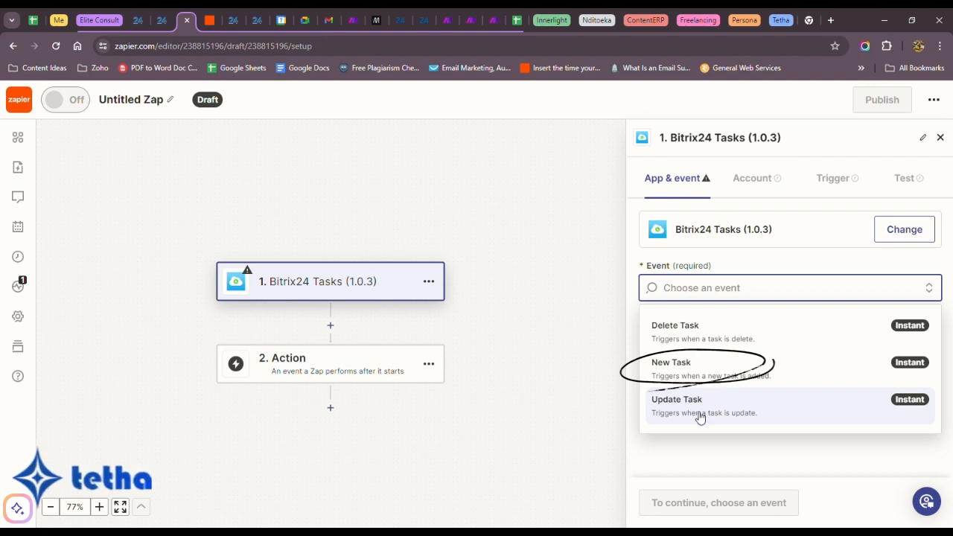
click(690, 368)
click(656, 496)
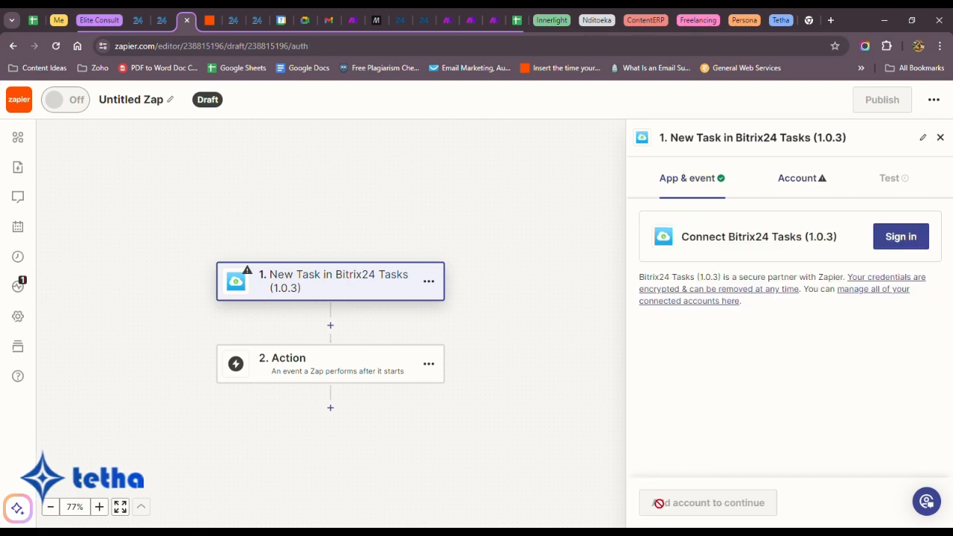
Sign in to Bitrix24 Tasks (1.0.3) for the trigger account and test the trigger
click(899, 239)
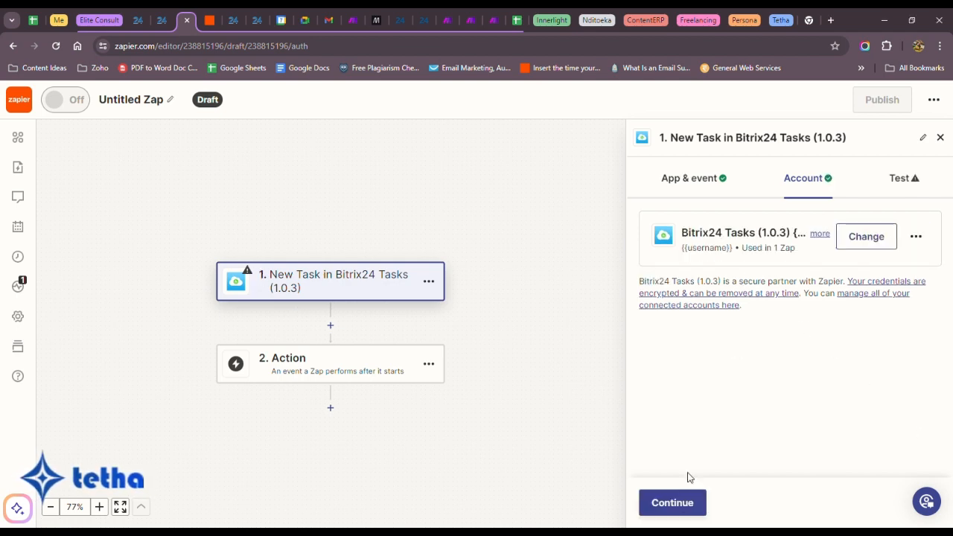
click(672, 502)
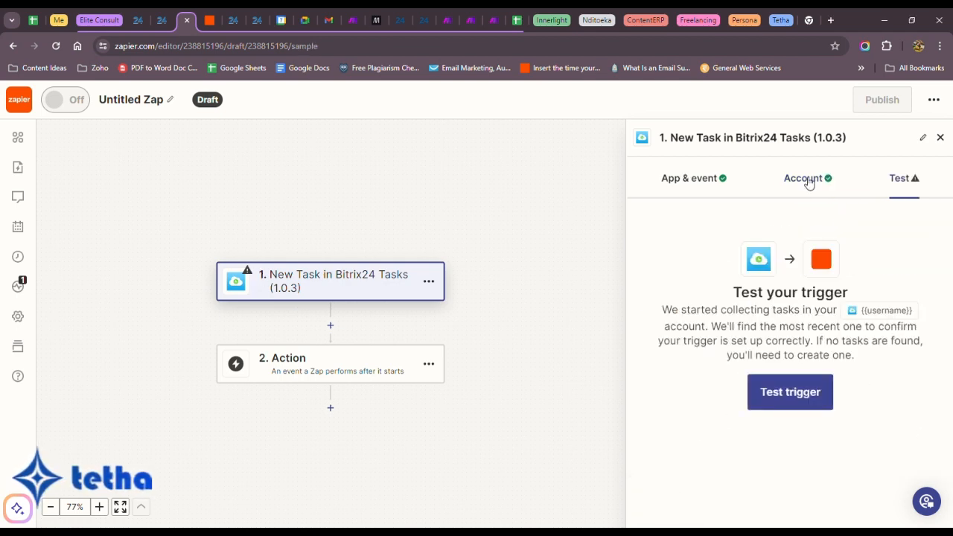
click(790, 391)
Review the fields of test record Task A, check for new records and continue with the selected record
scroll(823, 326, down, 2)
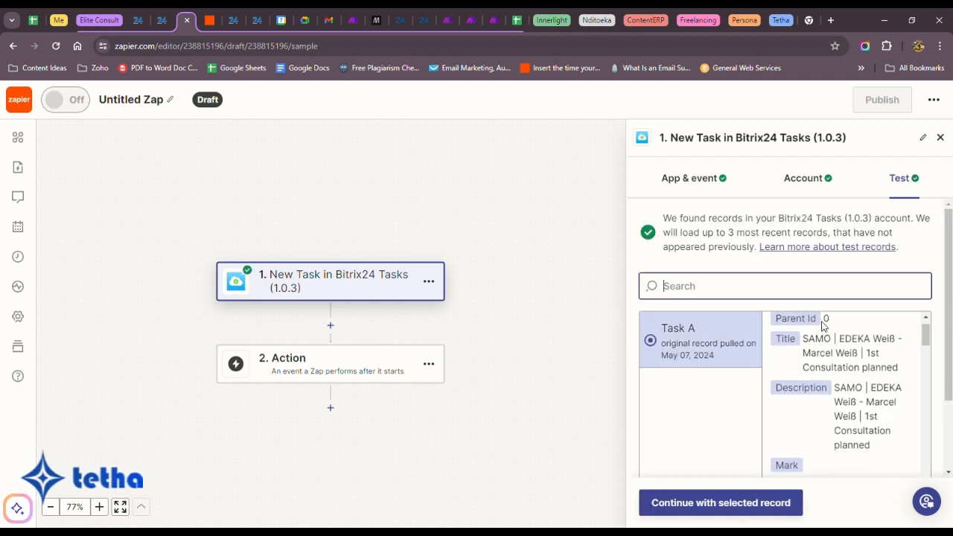
scroll(826, 361, up, 1)
scroll(856, 251, down, 2)
scroll(845, 337, down, 10)
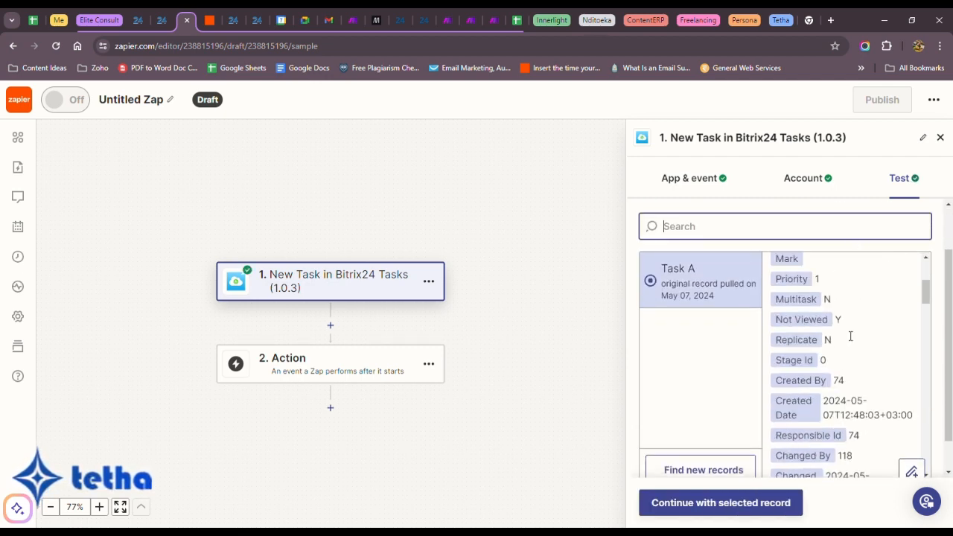
scroll(846, 337, down, 5)
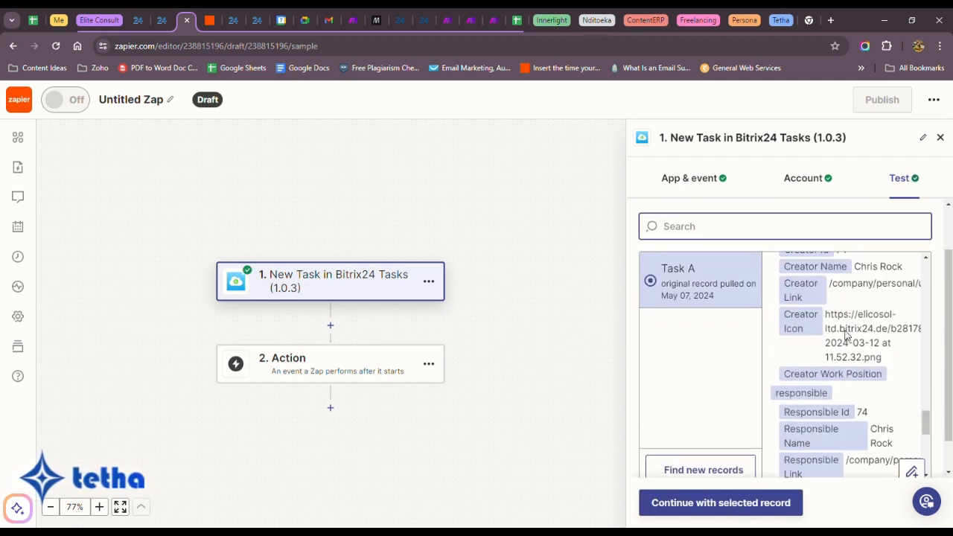
scroll(849, 337, down, 10)
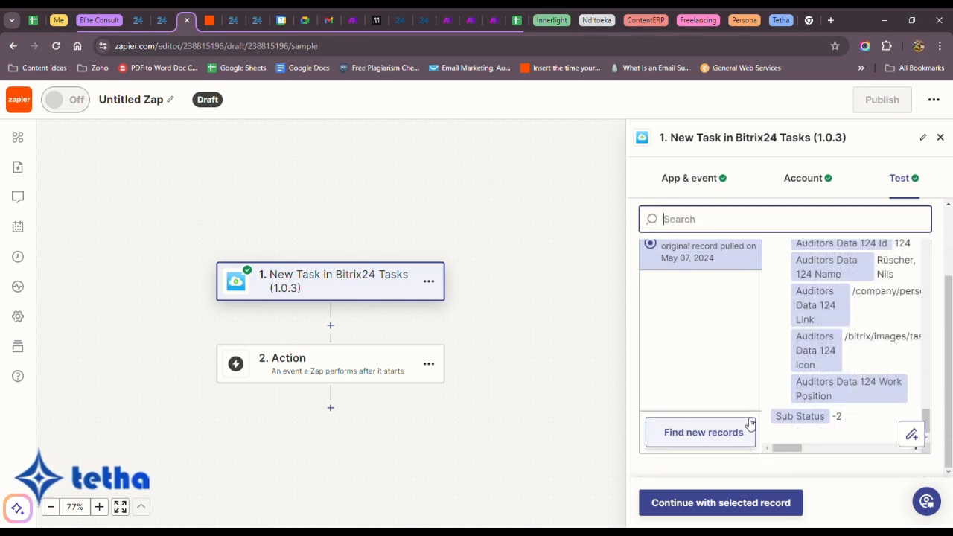
drag(791, 452, 812, 450)
click(735, 432)
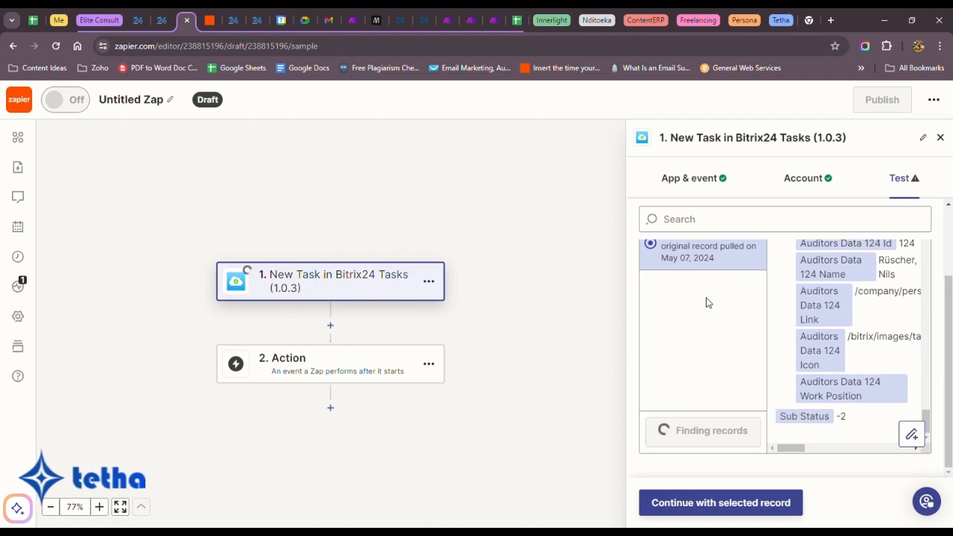
click(694, 497)
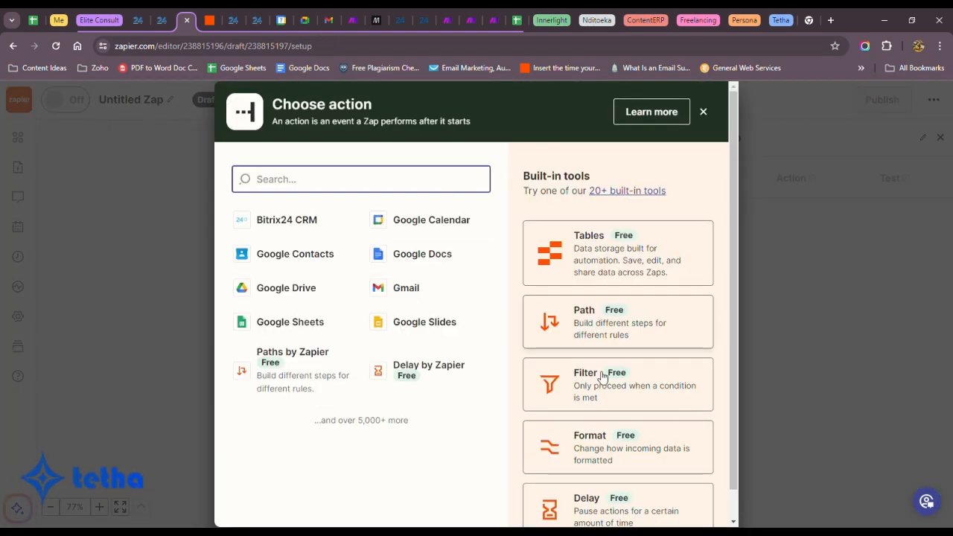
Add a Filter step that continues only if the trigger's Title (Text) Contains Buchung, and continue past its test
click(600, 392)
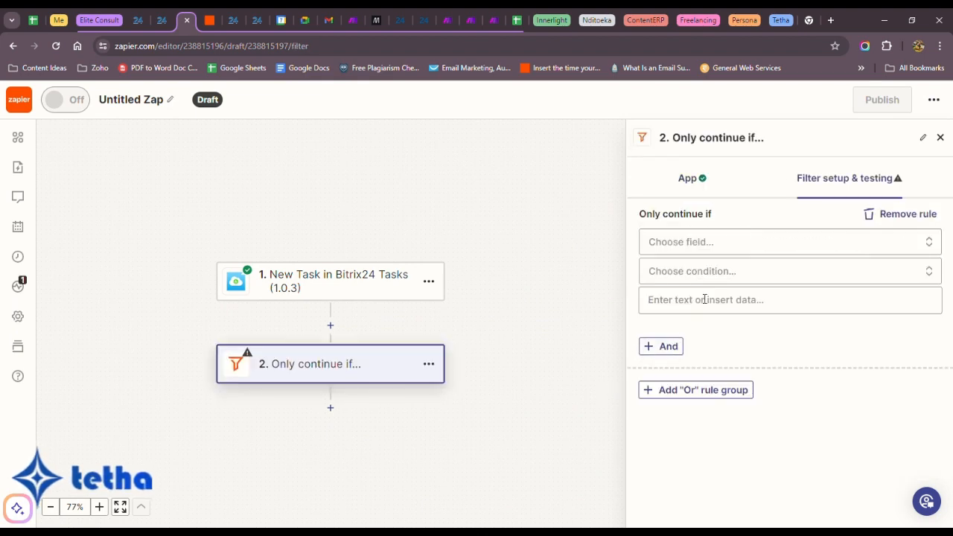
click(720, 242)
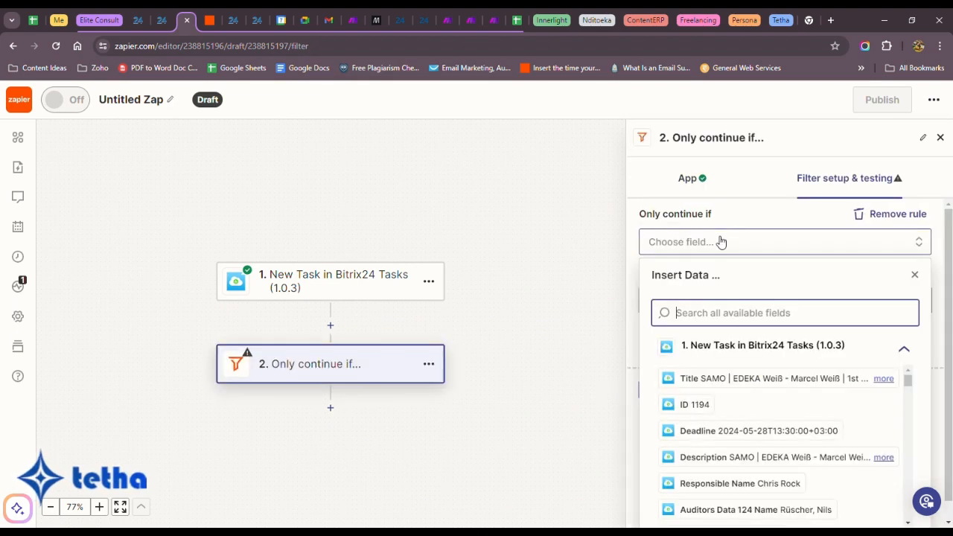
click(726, 379)
click(722, 273)
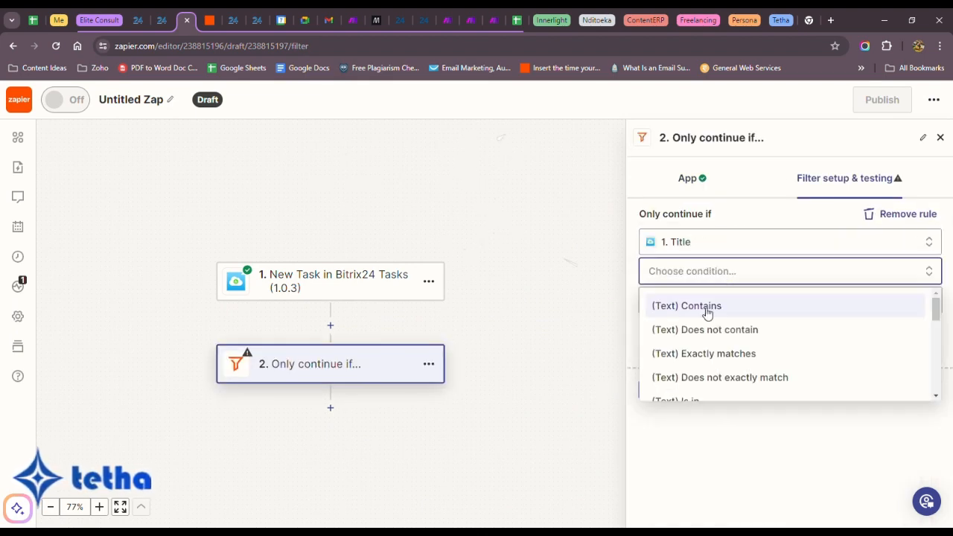
click(703, 306)
click(692, 301)
text(Buchung)
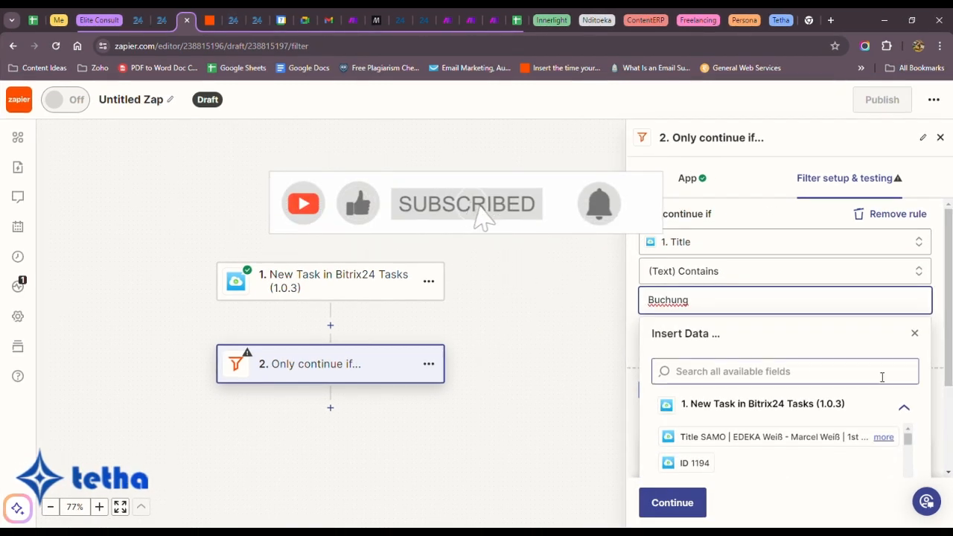
scroll(806, 443, down, 2)
scroll(806, 443, up, 2)
click(669, 511)
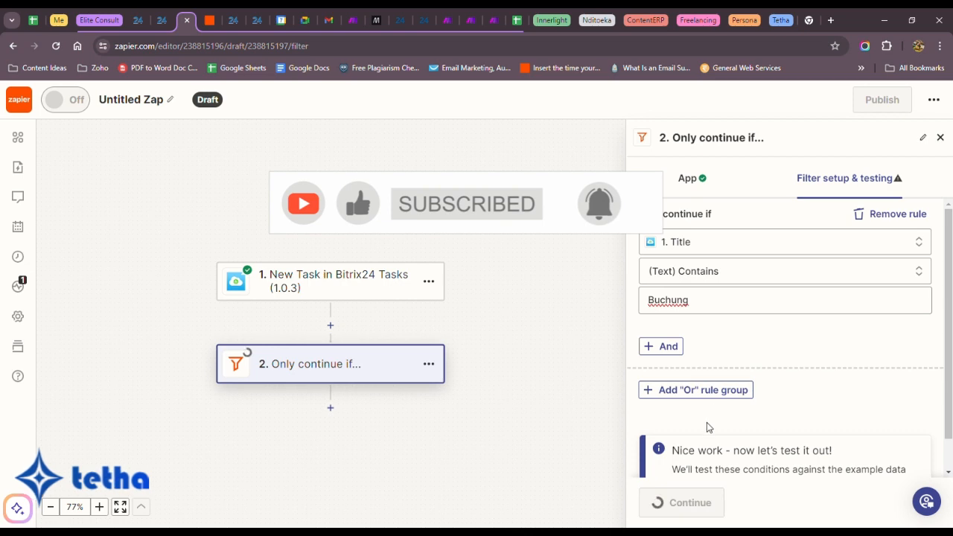
click(679, 506)
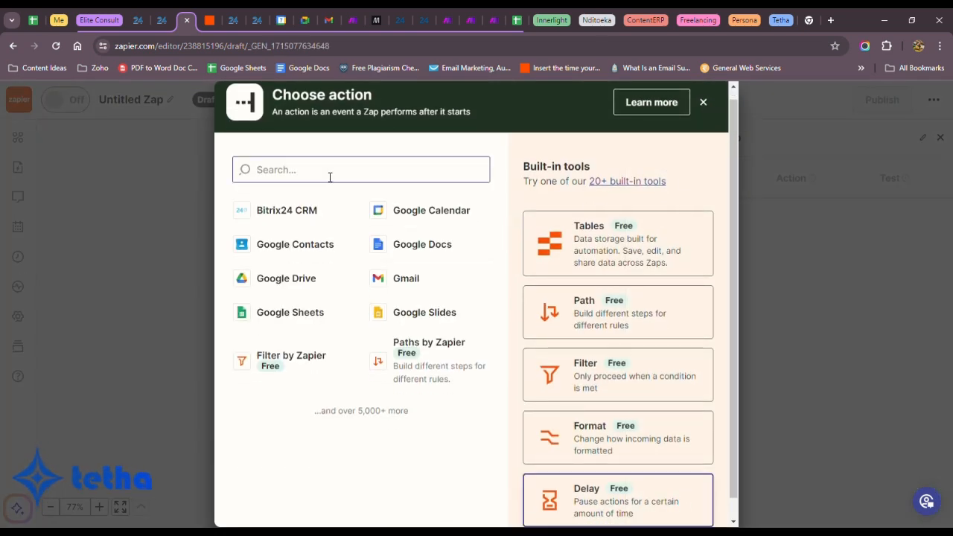
Add a Google Calendar action with the Find Event event and connect the Google Calendar account
click(415, 209)
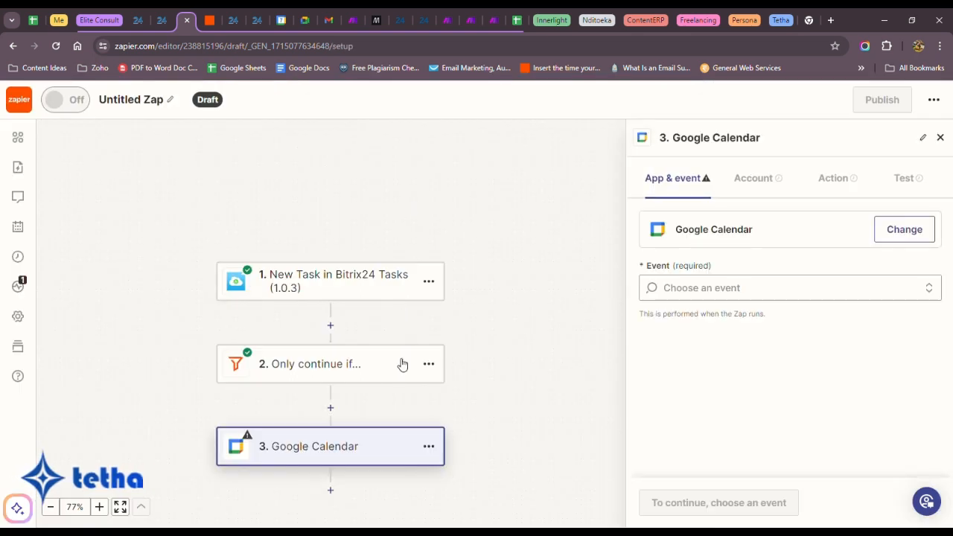
scroll(712, 393, down, 5)
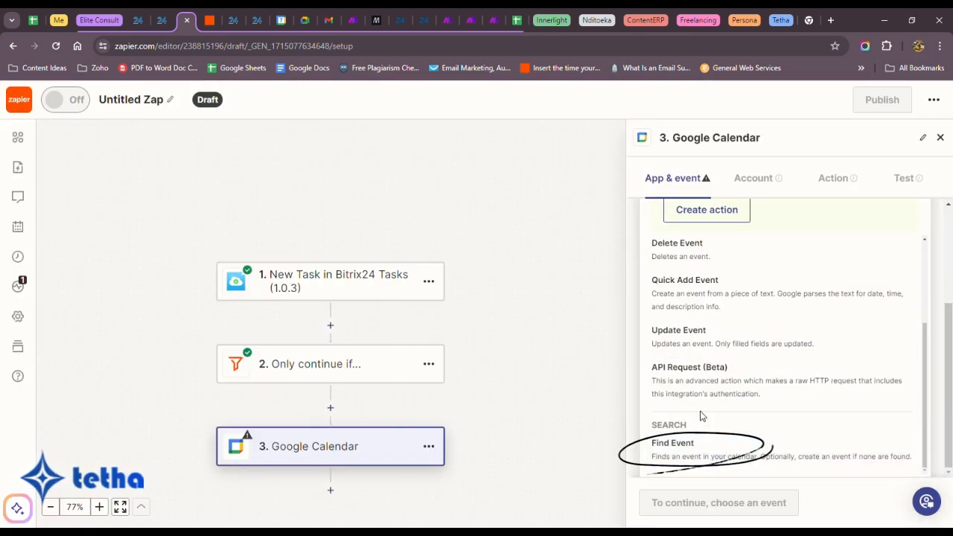
click(682, 449)
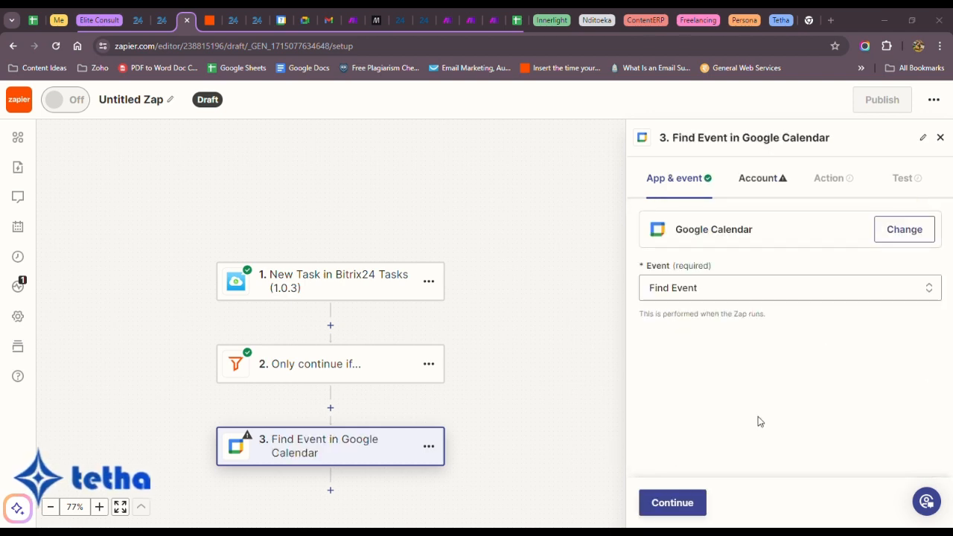
click(690, 505)
click(901, 237)
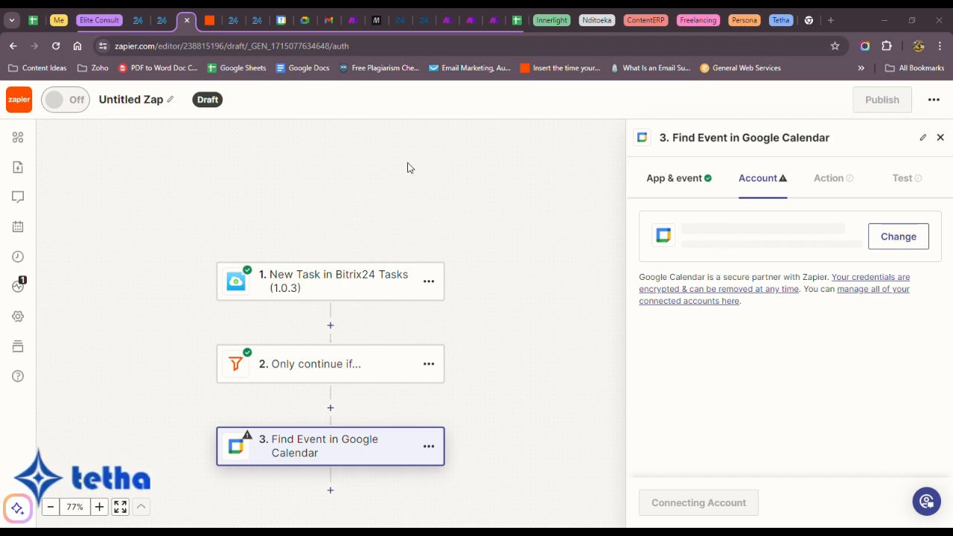
click(672, 502)
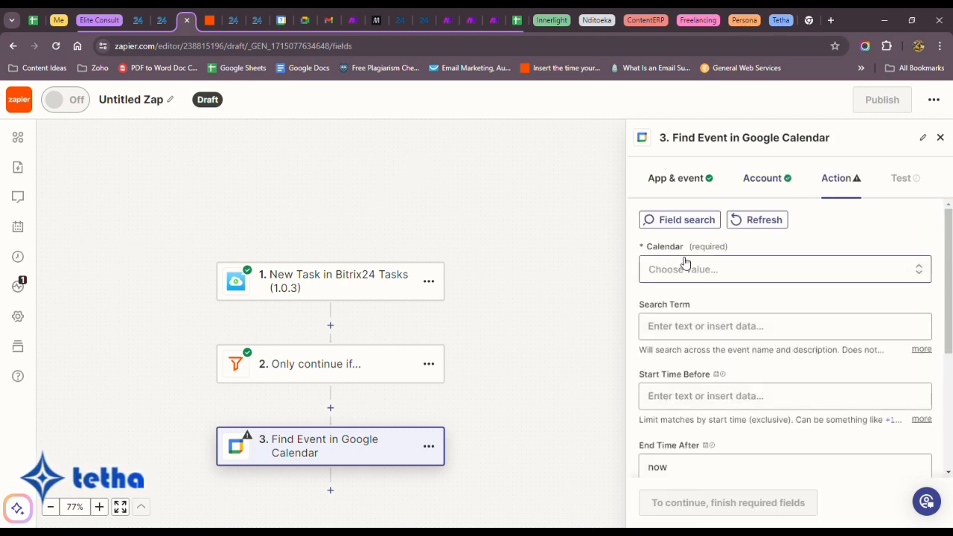
Choose the Bitrix24 calendar as the calendar for Find Event
click(683, 267)
scroll(685, 447, down, 5)
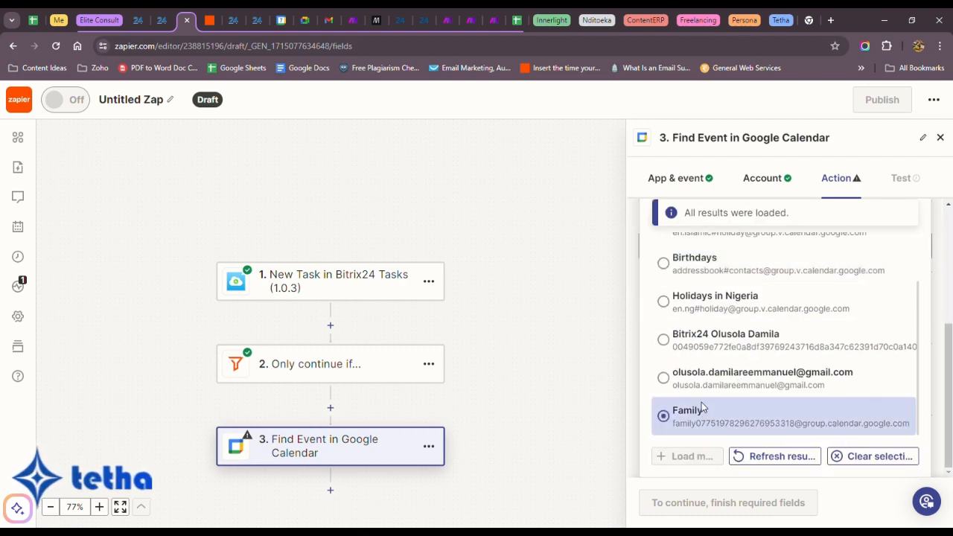
click(707, 305)
click(726, 339)
scroll(745, 320, up, 5)
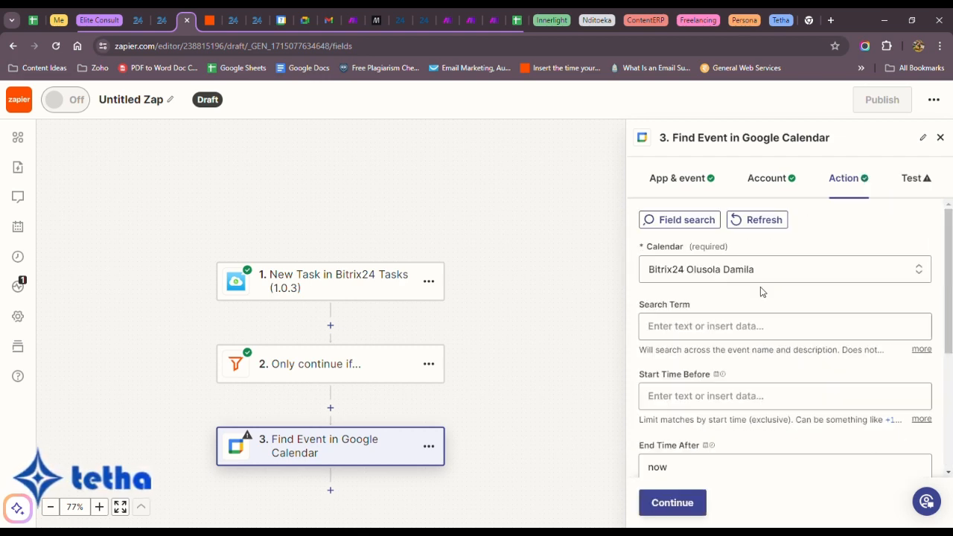
Map the Search Term of Find Event to the Title from the New Task trigger
click(749, 325)
scroll(774, 387, down, 3)
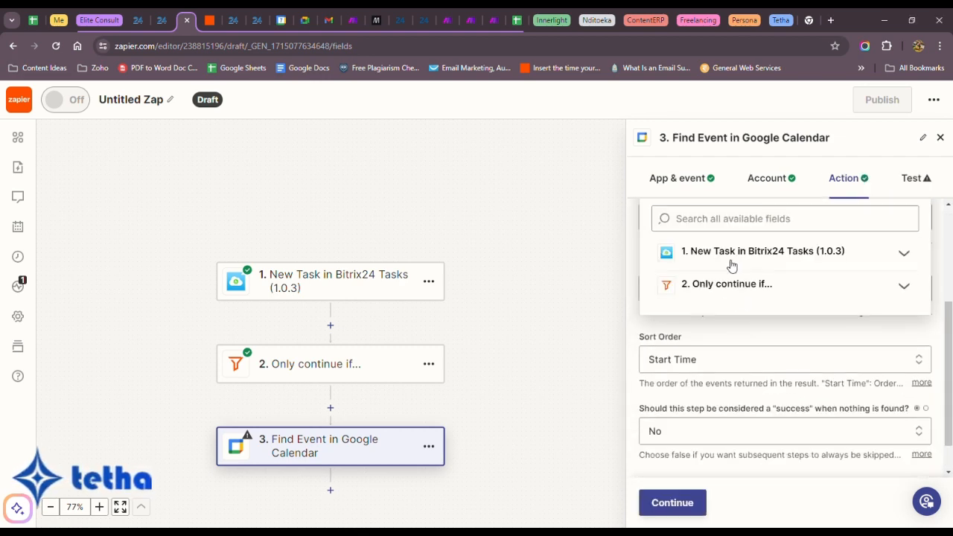
click(789, 253)
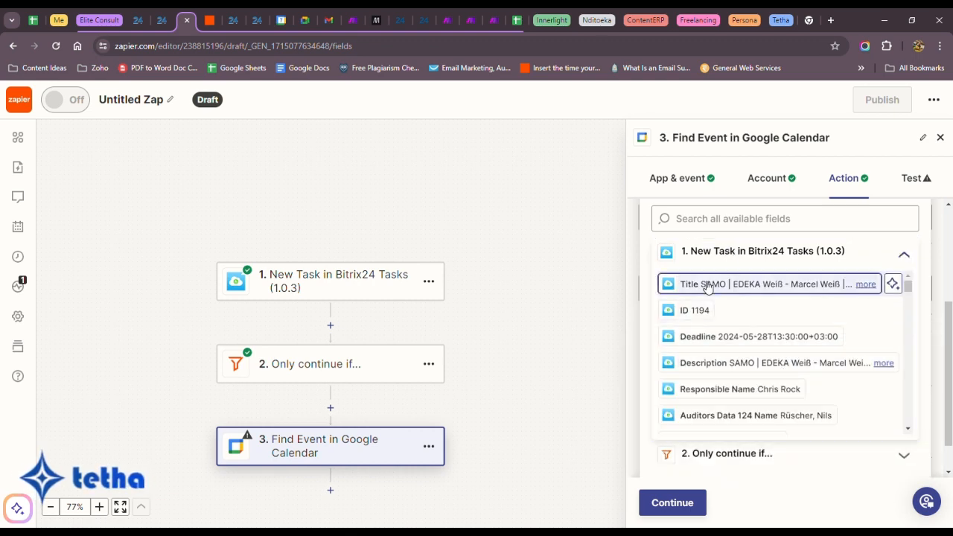
click(745, 283)
click(914, 301)
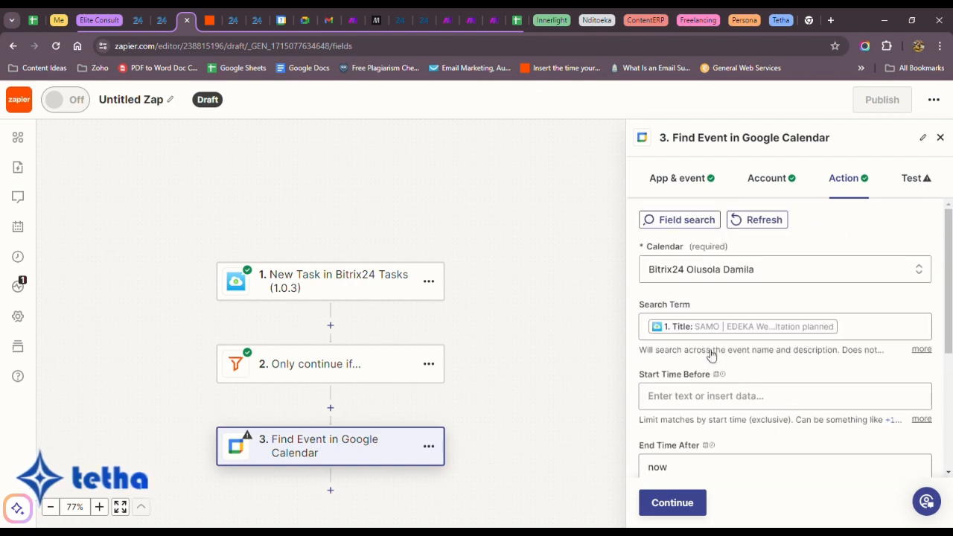
click(767, 394)
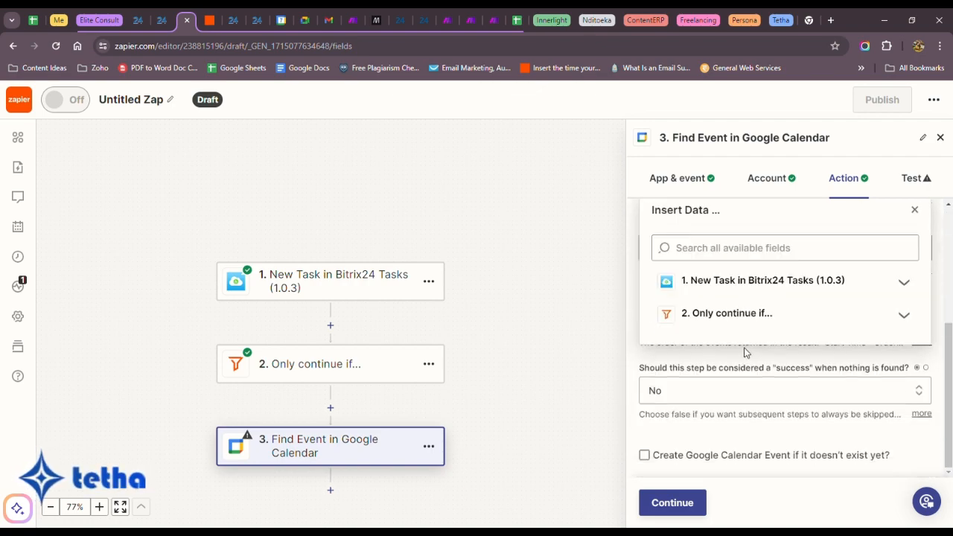
click(757, 340)
scroll(757, 334, down, 5)
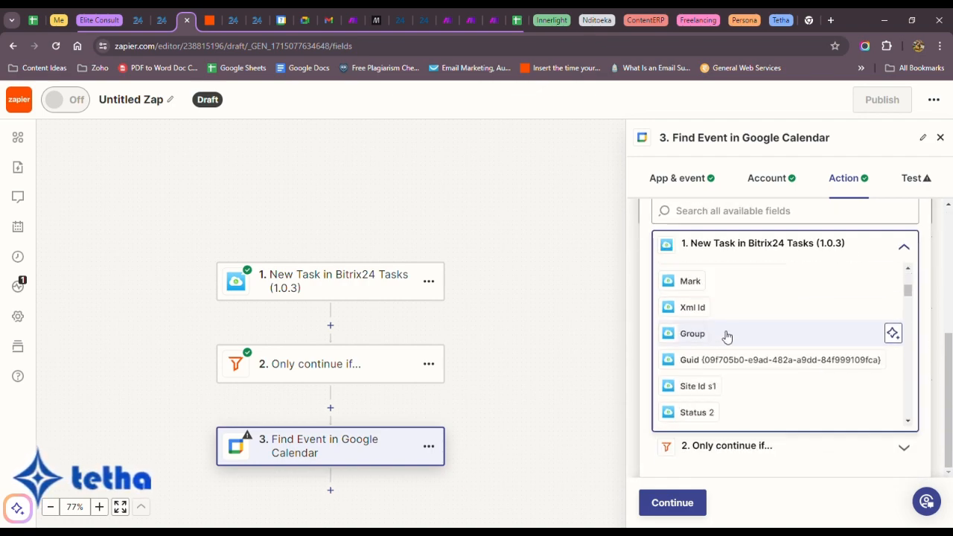
scroll(725, 334, up, 5)
click(591, 279)
scroll(730, 295, up, 2)
scroll(726, 328, up, 3)
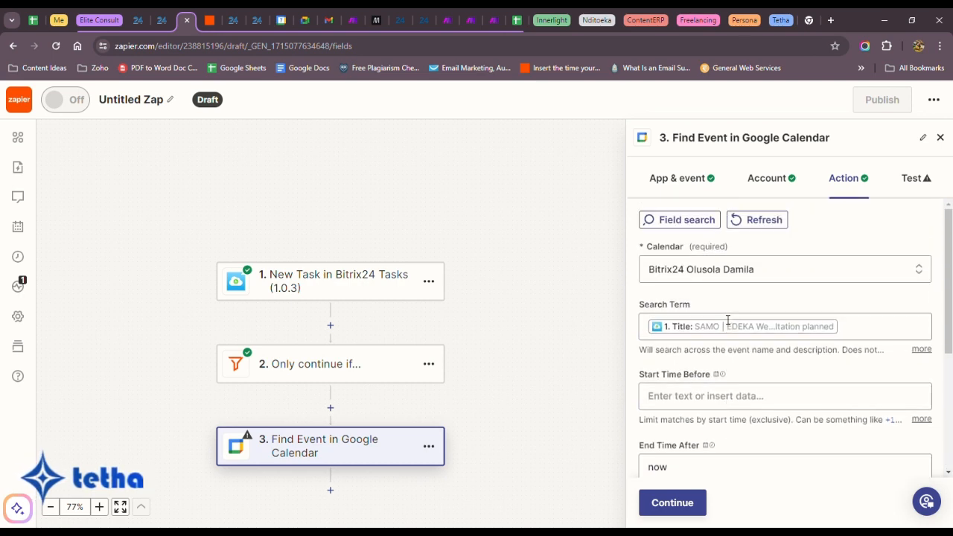
Set End Time After to the Deadline from the New Task trigger, searching the available fields for "dead"
scroll(724, 320, down, 6)
click(708, 251)
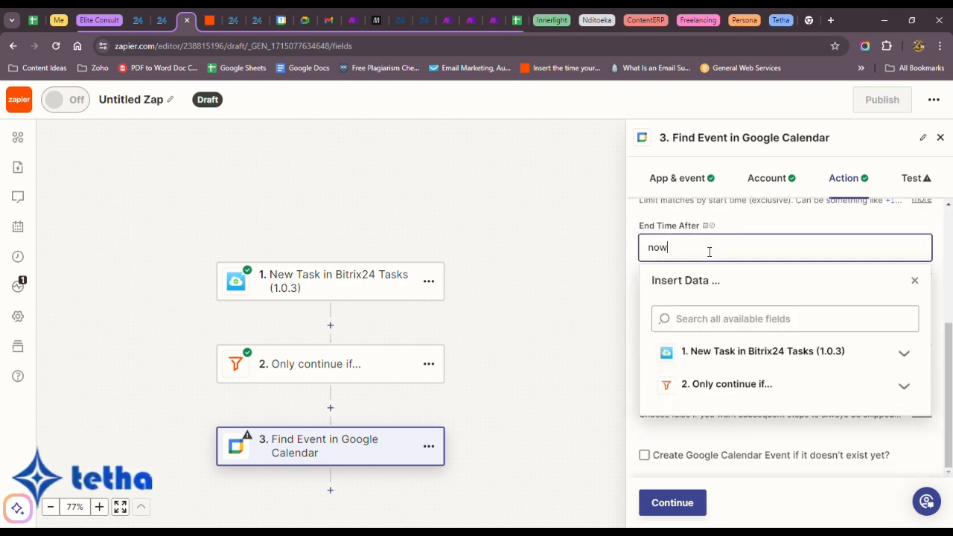
click(610, 255)
click(692, 319)
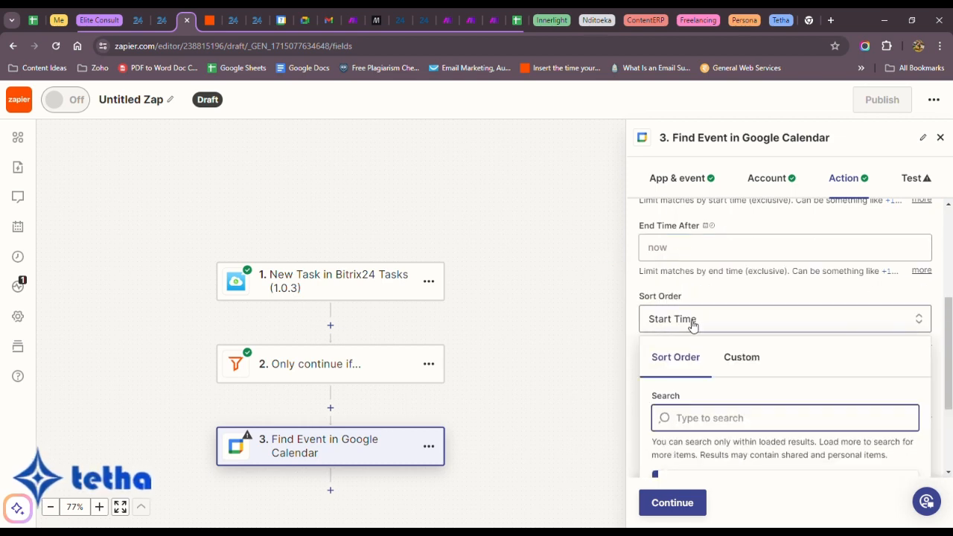
click(682, 252)
click(723, 350)
scroll(722, 359, down, 5)
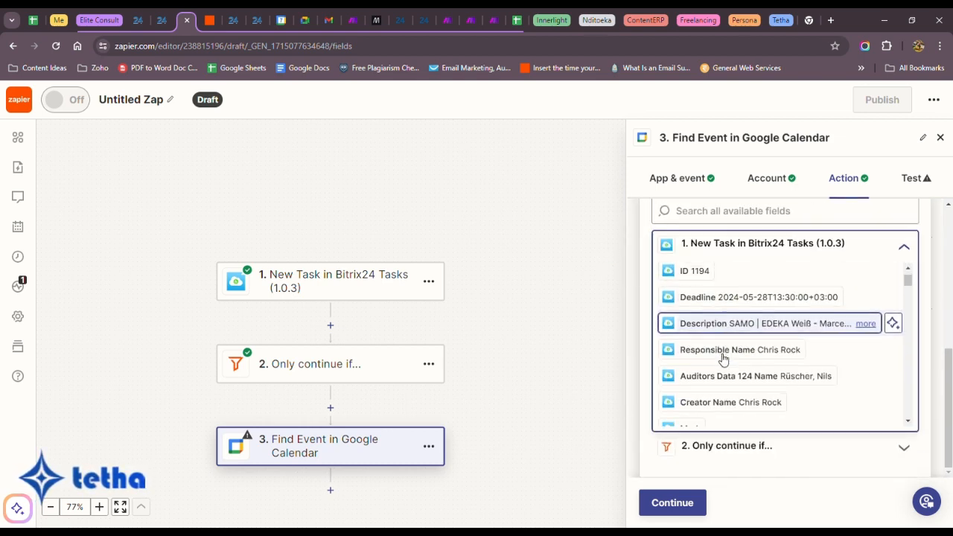
scroll(722, 357, down, 3)
scroll(734, 389, down, 1)
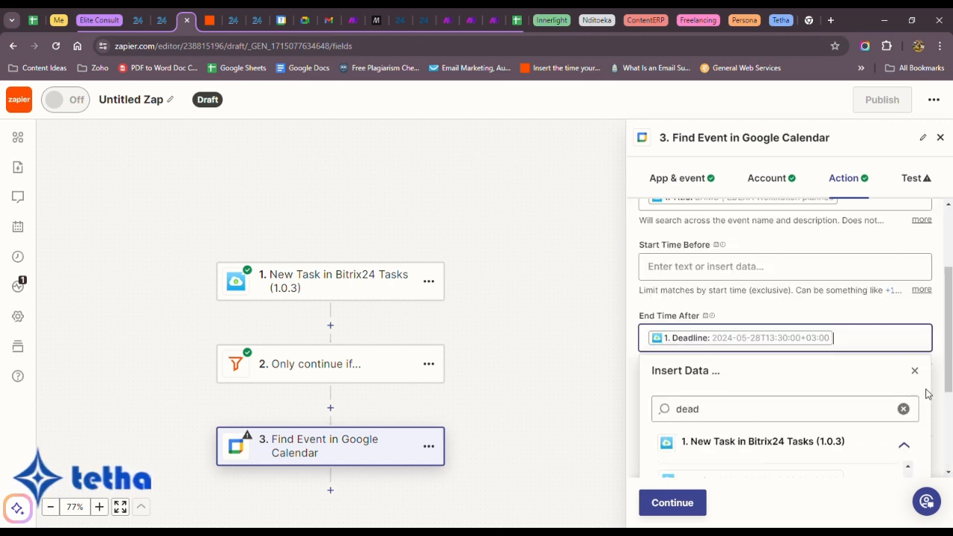
click(928, 393)
scroll(832, 393, down, 2)
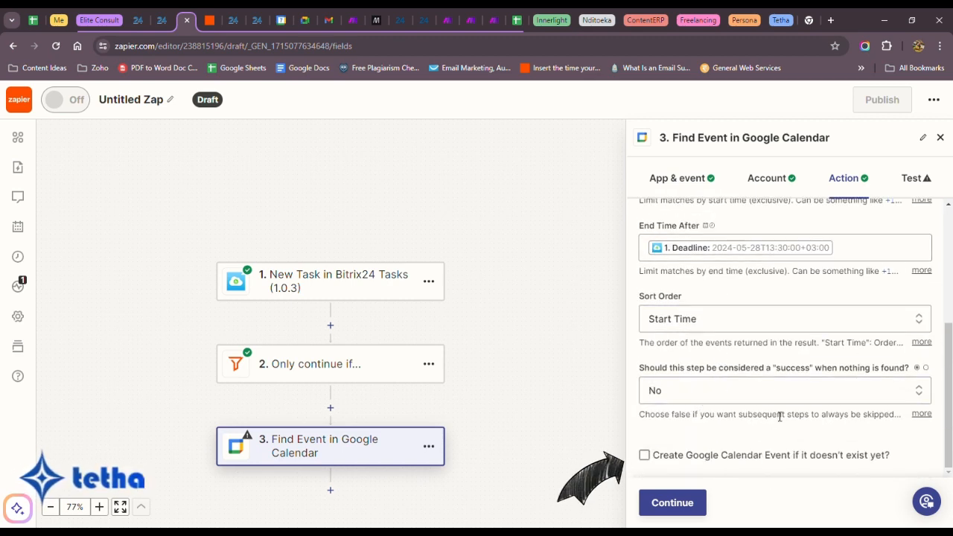
Enable creating the Google Calendar event if it doesn't exist yet and map its Summary to the trigger's Description
click(768, 455)
scroll(767, 417, down, 3)
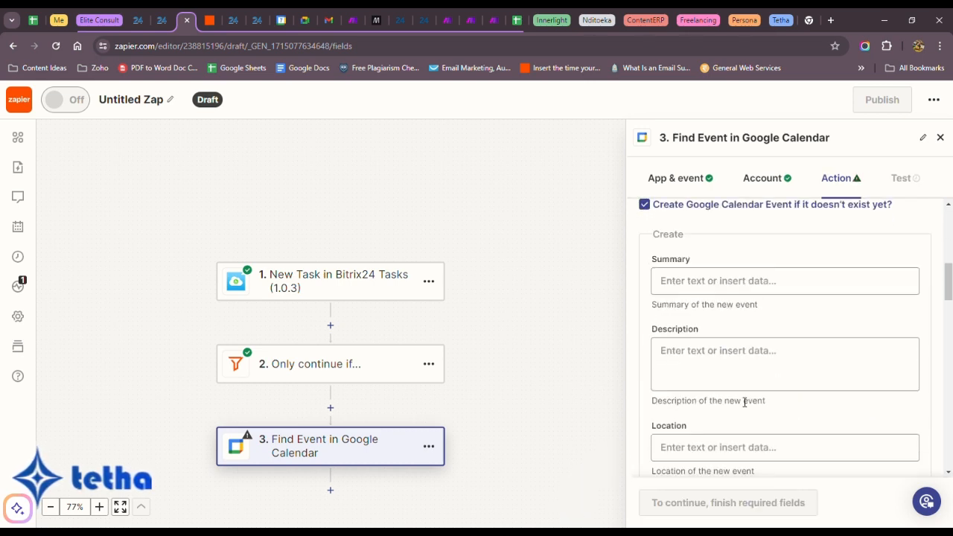
click(718, 291)
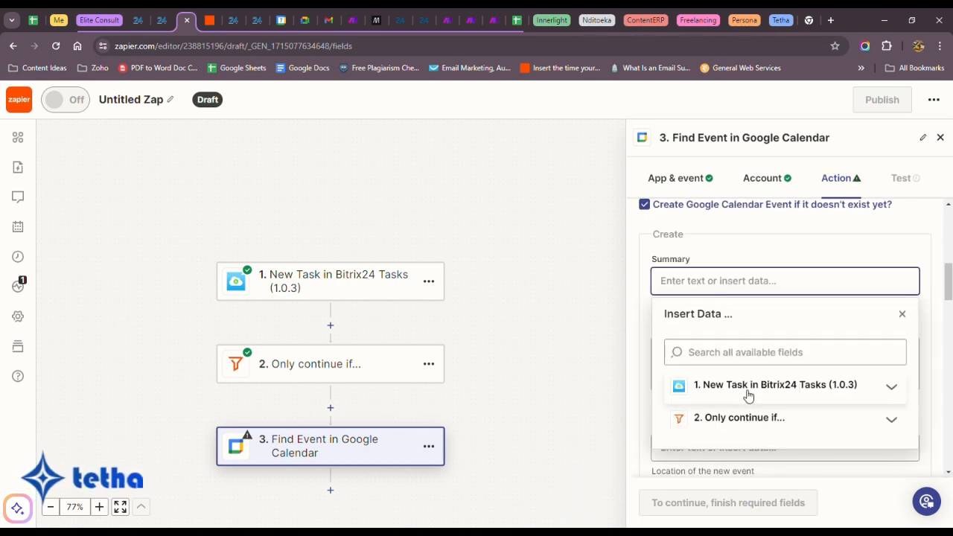
click(748, 394)
scroll(751, 387, down, 2)
click(753, 381)
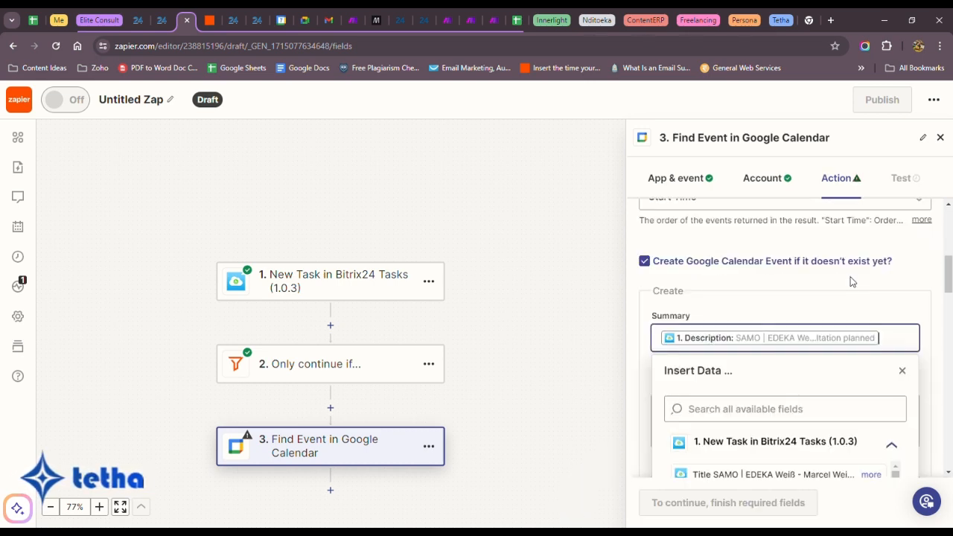
click(904, 371)
scroll(804, 357, down, 2)
click(720, 316)
click(771, 417)
scroll(778, 394, down, 3)
scroll(785, 346, down, 4)
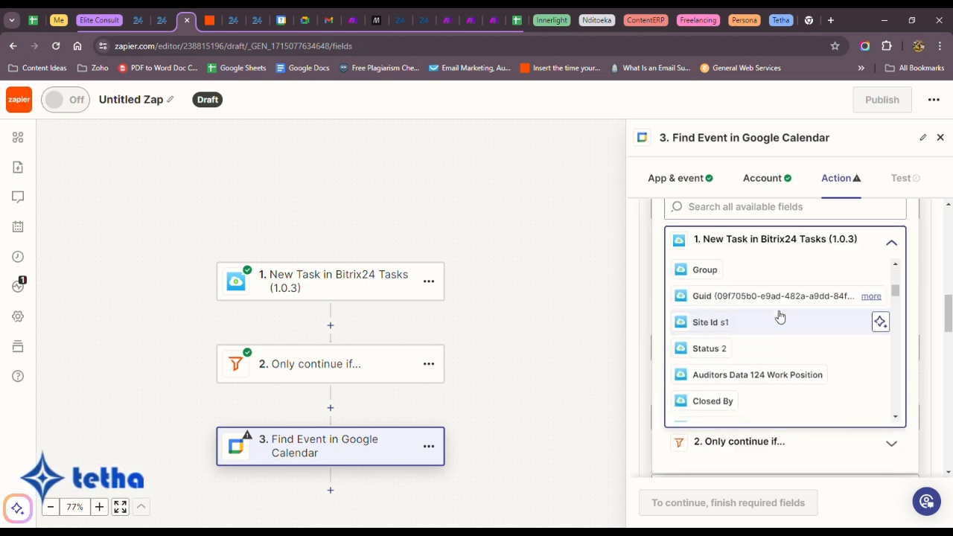
scroll(779, 317, up, 6)
scroll(811, 417, down, 1)
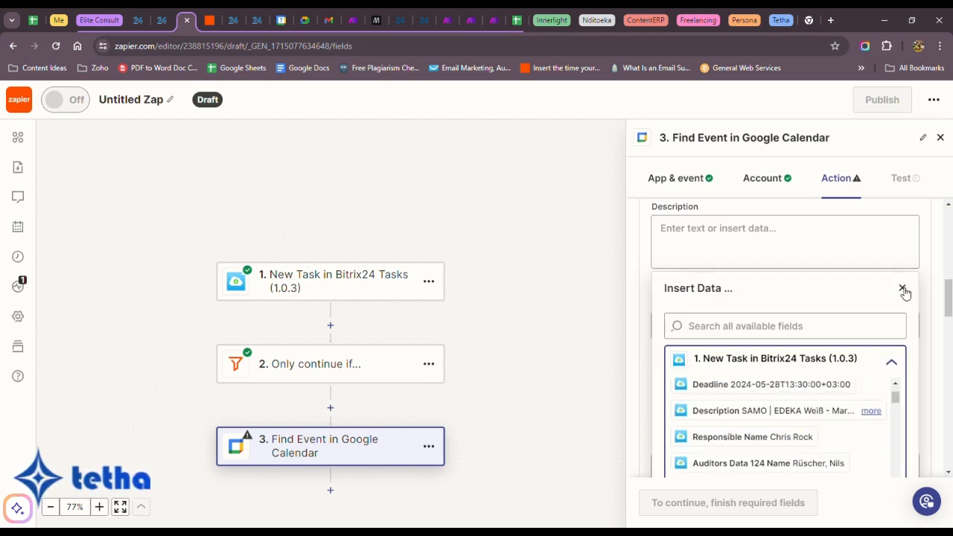
click(902, 289)
Check the Visibility options of the new calendar event
click(717, 335)
click(755, 308)
scroll(742, 385, down, 3)
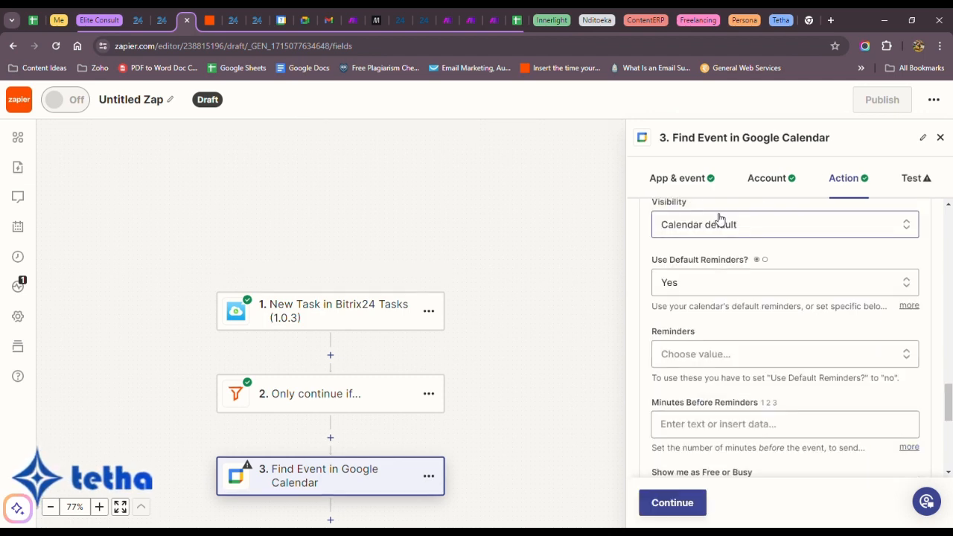
click(719, 221)
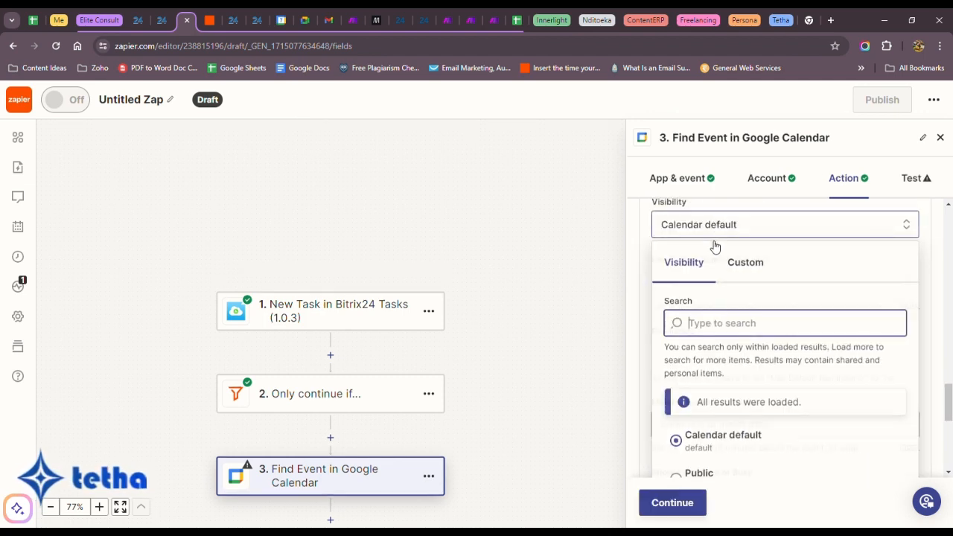
click(624, 279)
Remove the unused extra fields from the Find Event action
scroll(767, 367, down, 1)
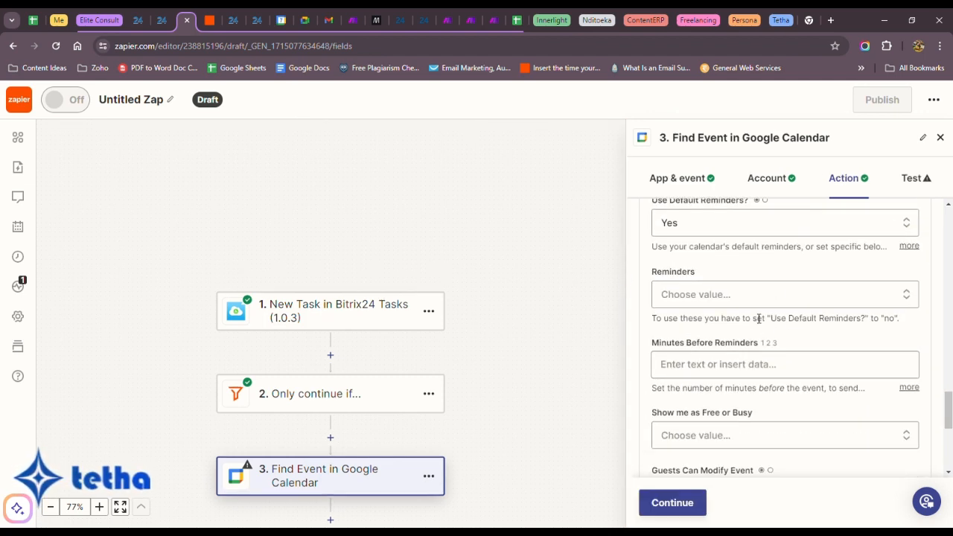
scroll(763, 335, down, 2)
scroll(754, 391, down, 2)
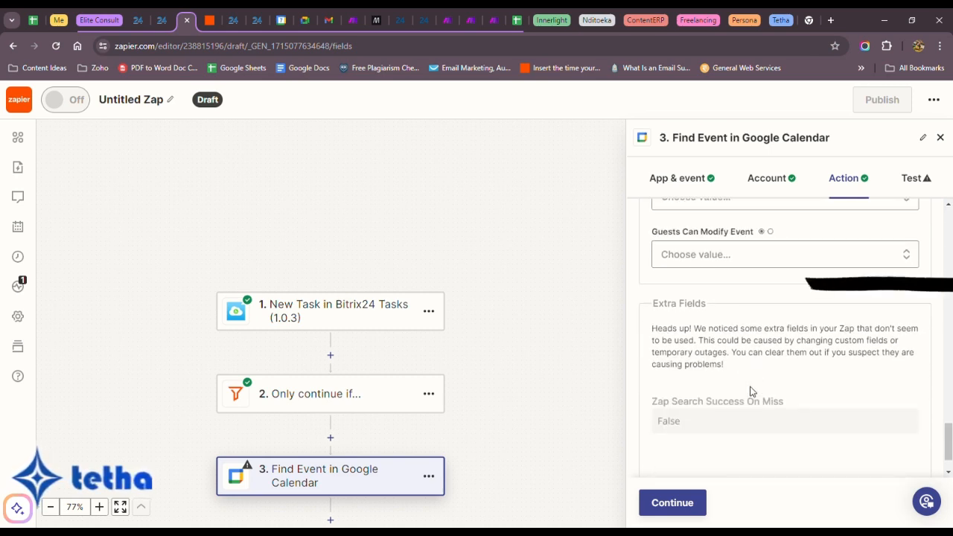
scroll(751, 391, down, 1)
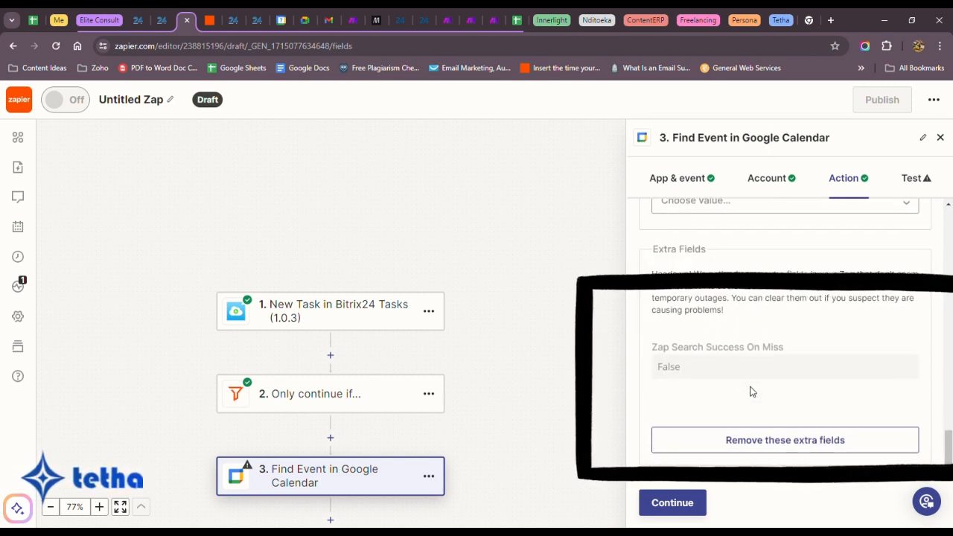
click(720, 439)
scroll(715, 393, up, 5)
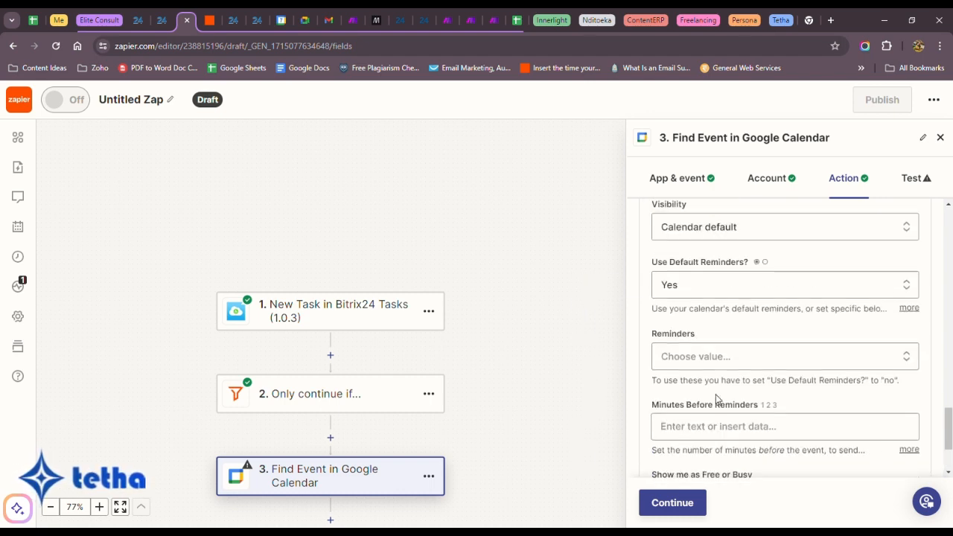
Test the Find or Create Event action in Google Calendar and check the Bitrix24 calendar
click(672, 503)
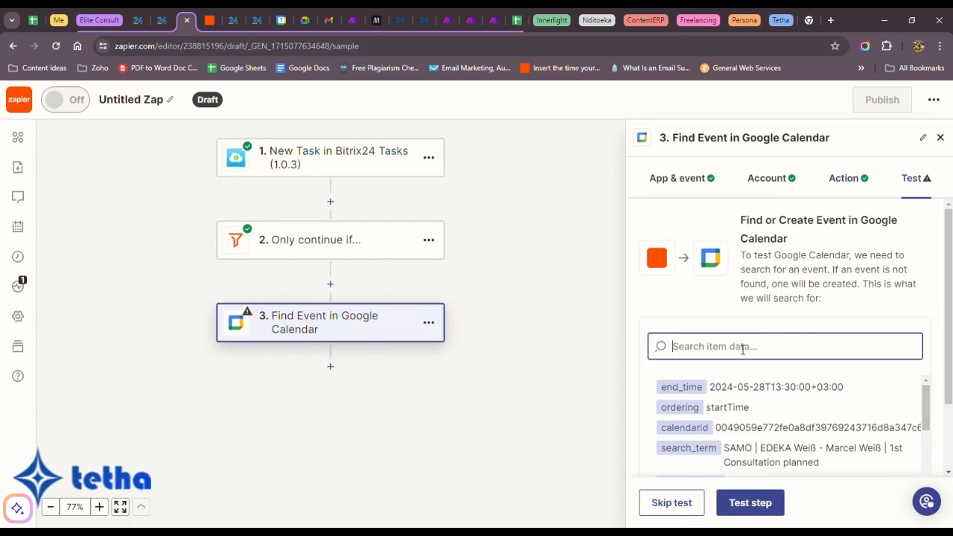
click(748, 504)
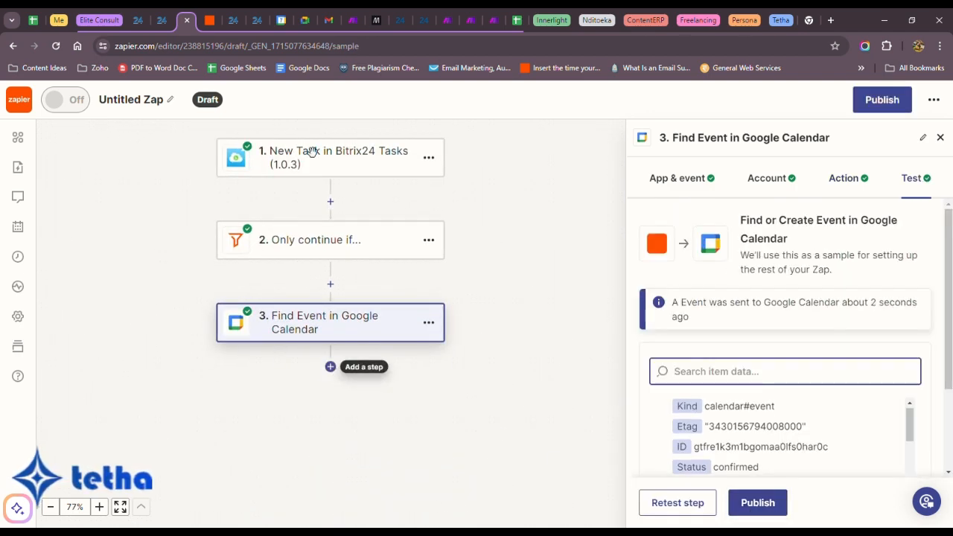
click(285, 17)
click(254, 17)
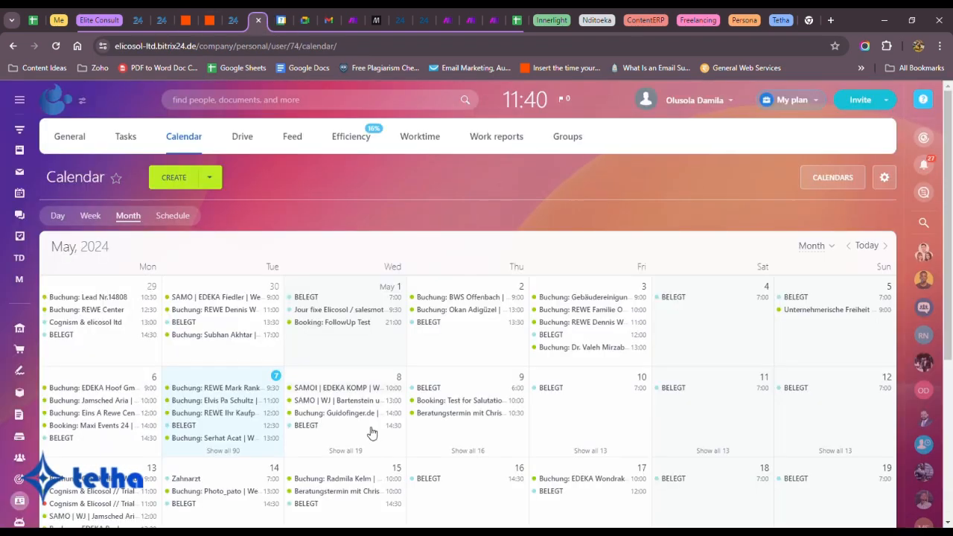
Back in Zapier, add a Google Calendar Update Event action after Find Event and continue to its action fields
click(190, 16)
click(330, 367)
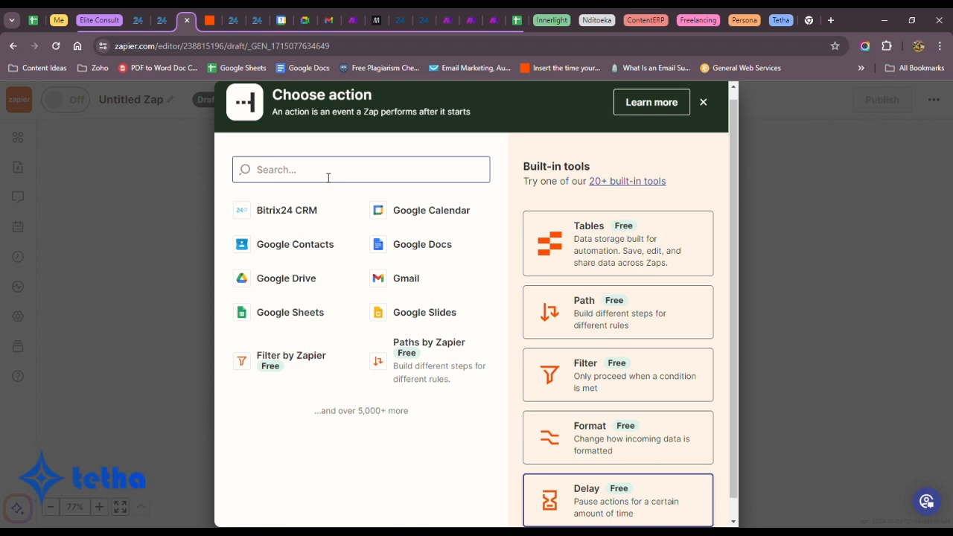
click(426, 212)
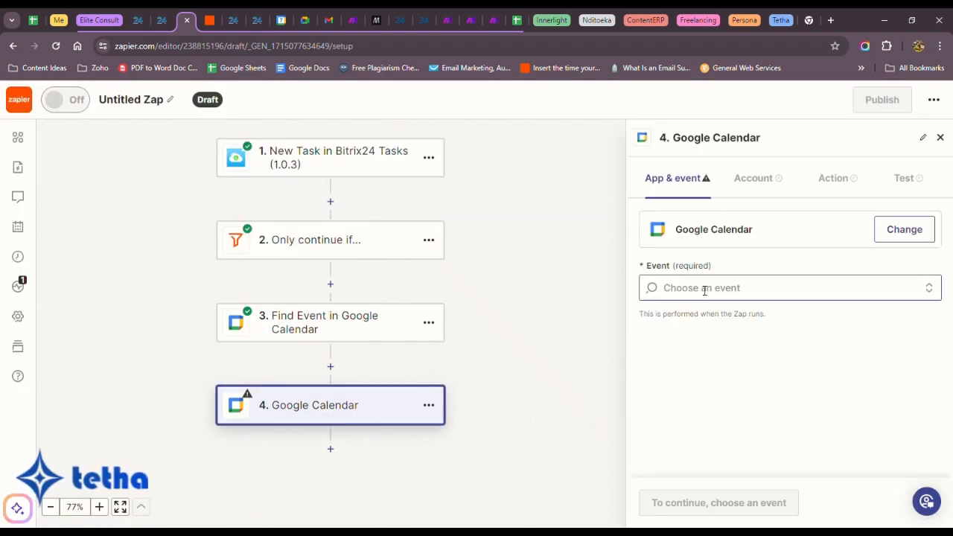
click(704, 288)
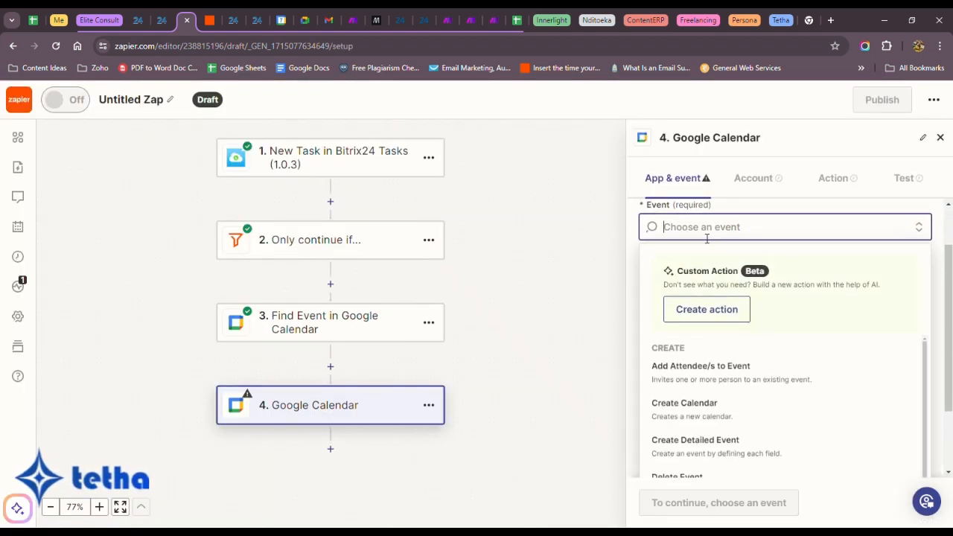
scroll(700, 417, down, 3)
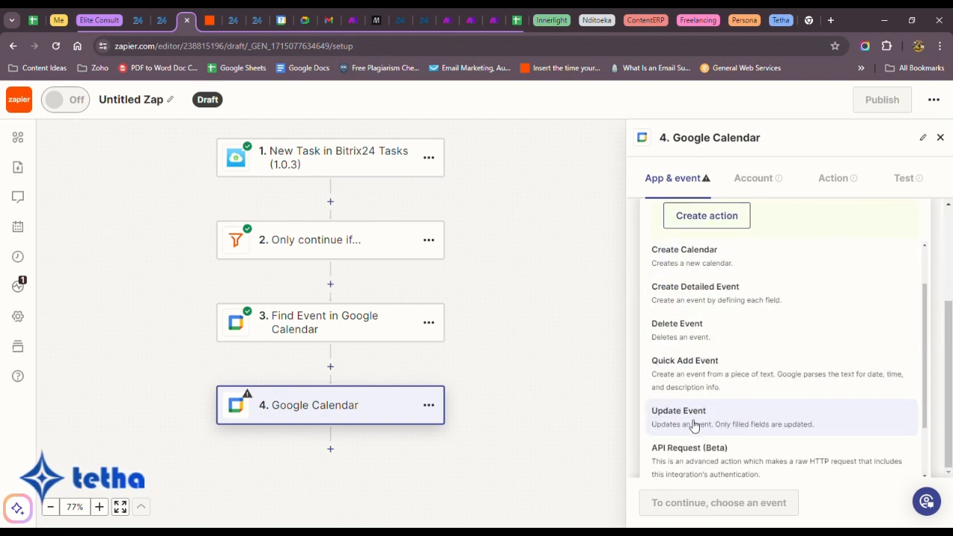
click(692, 422)
click(668, 497)
click(670, 499)
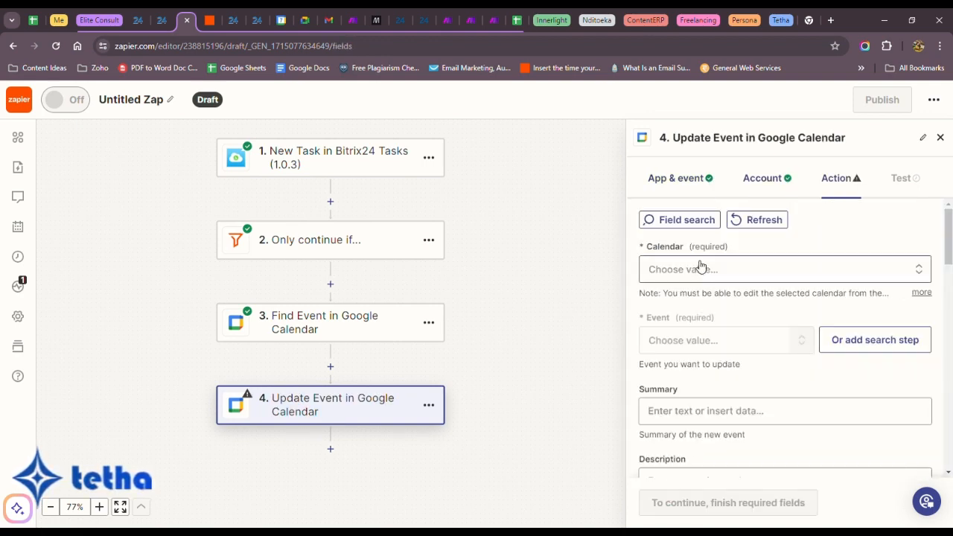
Select the personal Bitrix24 calendar as the calendar for the Update Event action
click(700, 269)
scroll(707, 413, down, 4)
scroll(706, 387, up, 2)
scroll(700, 308, down, 2)
click(684, 334)
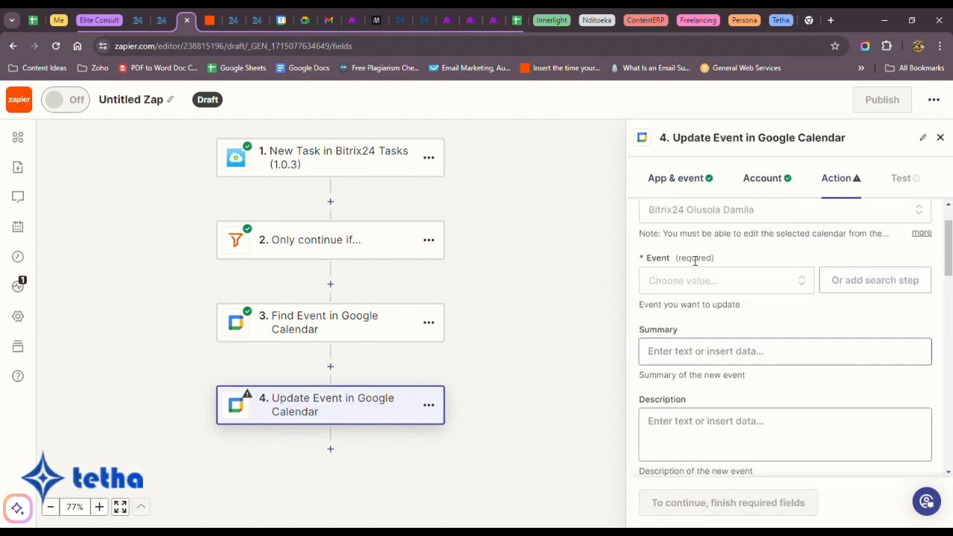
Set the event to update to the custom ID value from the Find Event step
click(691, 341)
scroll(695, 363, down, 2)
scroll(711, 322, up, 1)
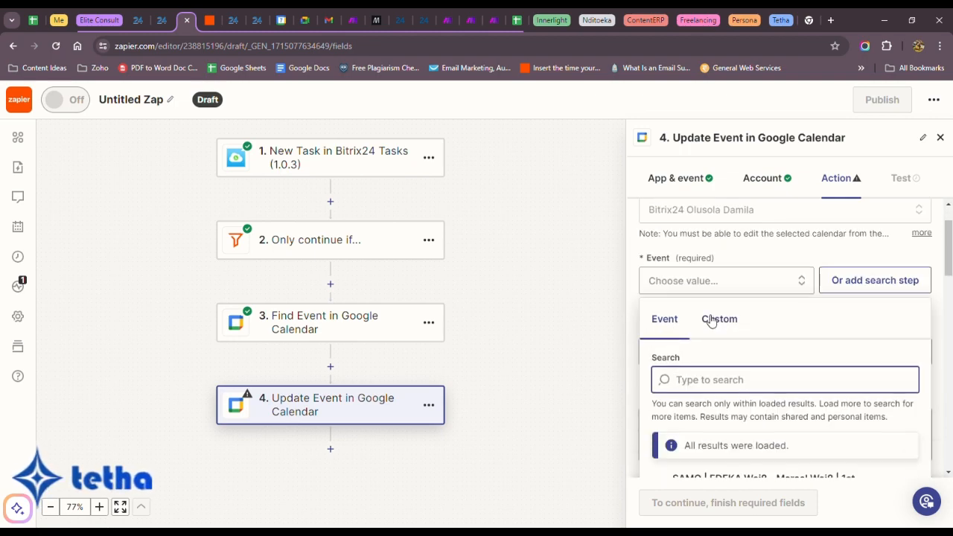
scroll(712, 321, down, 3)
scroll(709, 320, up, 3)
scroll(707, 319, down, 3)
scroll(706, 315, up, 3)
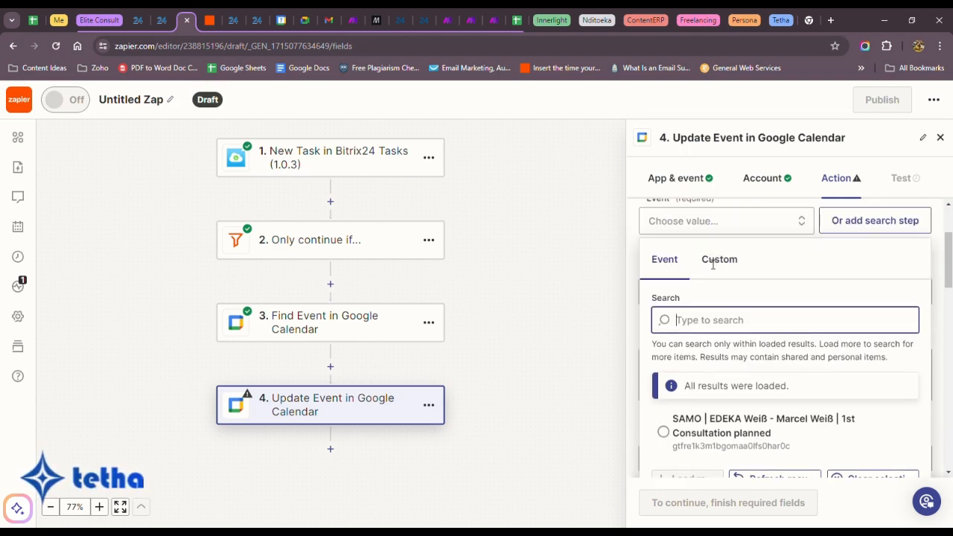
click(716, 261)
click(724, 417)
scroll(729, 270, down, 2)
scroll(725, 323, down, 2)
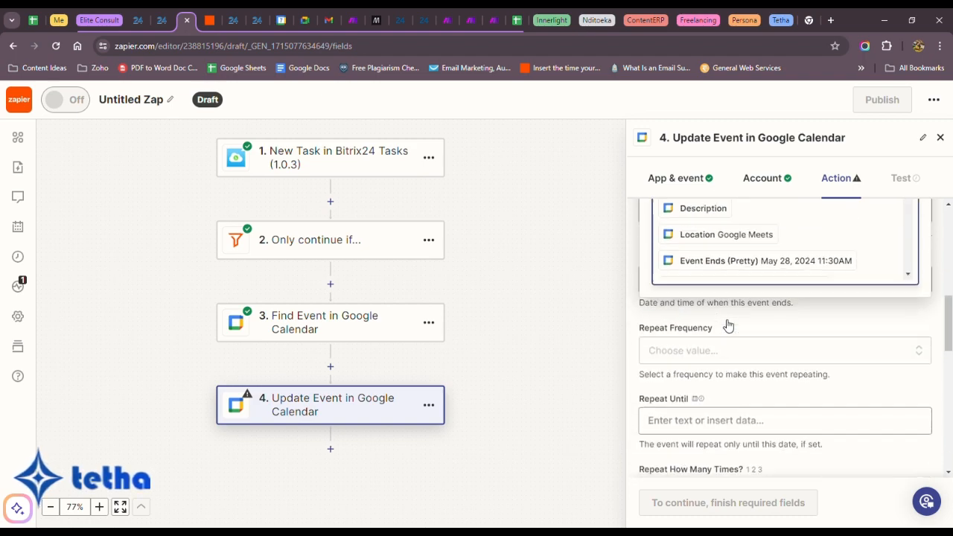
scroll(729, 271, up, 2)
click(730, 271)
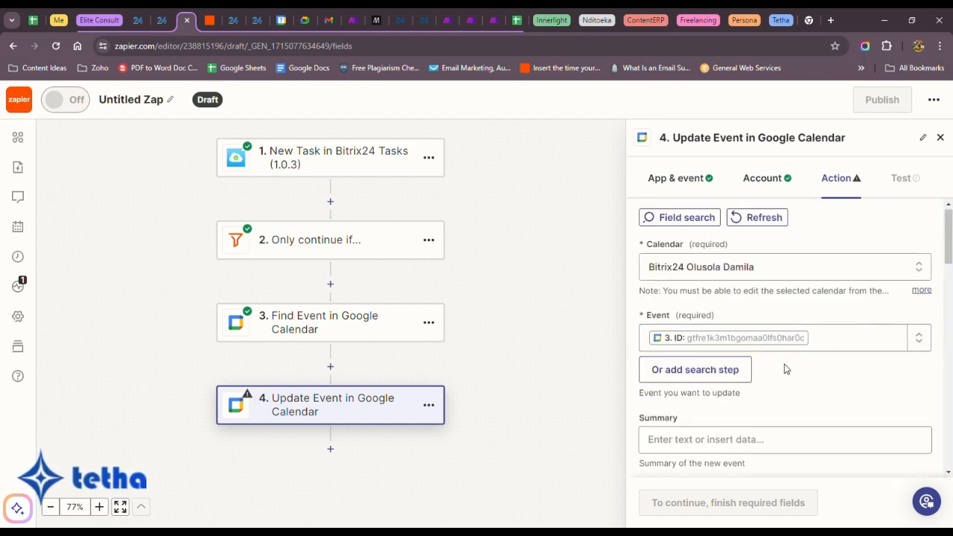
Map the Update Event Summary to the Description from the New Task trigger and look over the remaining optional fields
scroll(692, 319, down, 2)
click(691, 319)
scroll(713, 294, down, 2)
click(714, 246)
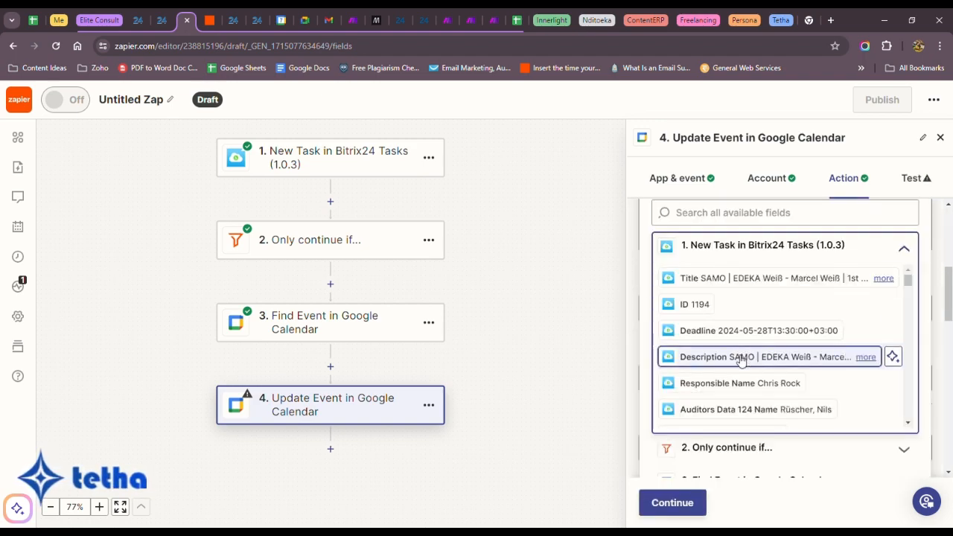
click(729, 355)
click(918, 383)
scroll(709, 362, down, 3)
scroll(709, 363, down, 10)
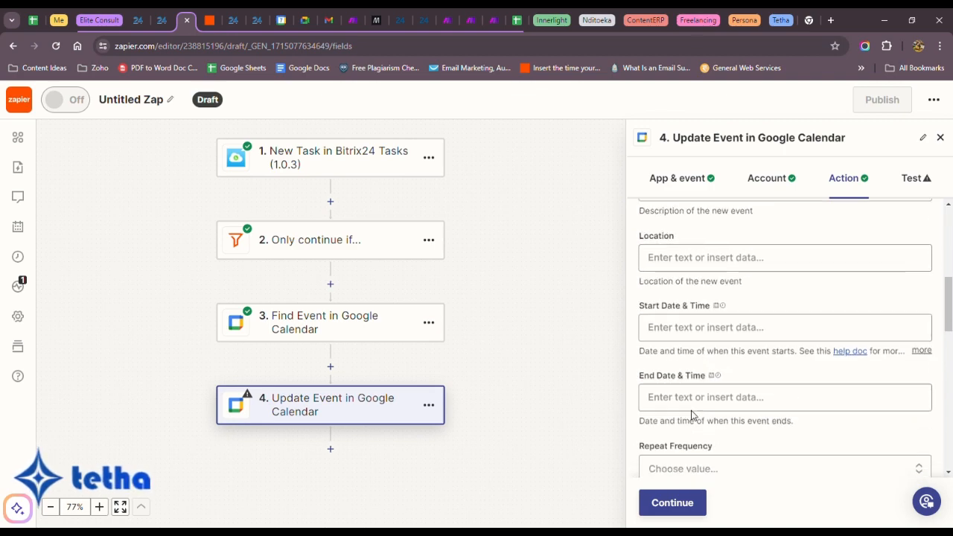
Test the Update Event action and publish the Zap
click(672, 506)
click(745, 504)
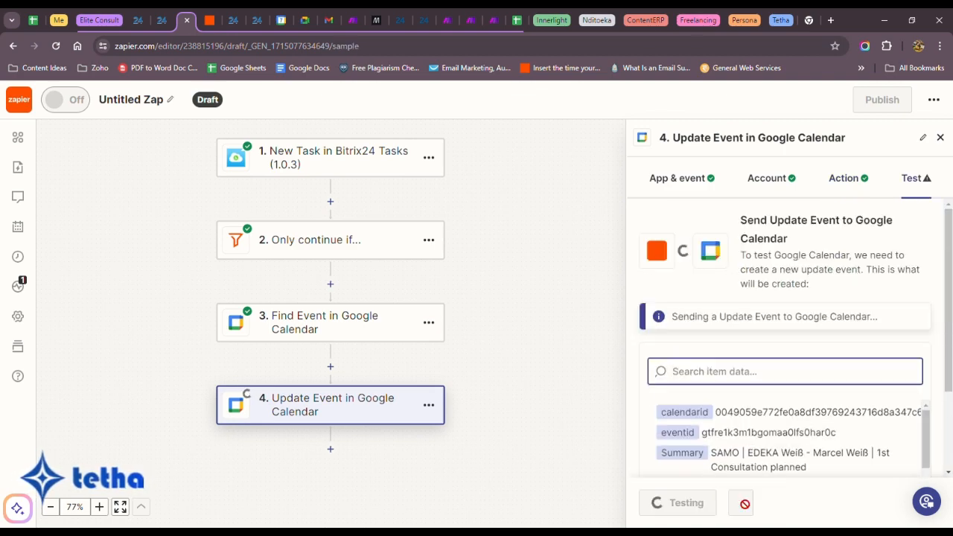
click(739, 506)
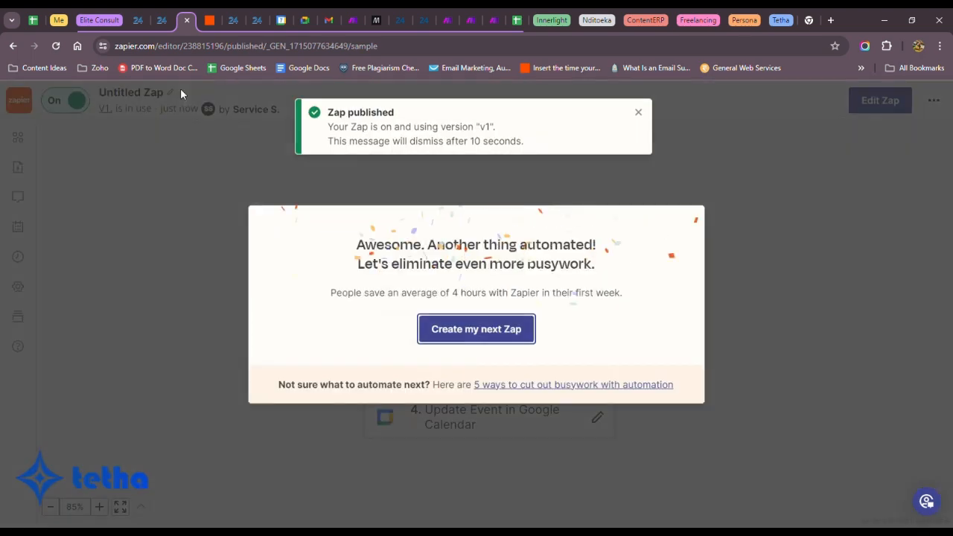
Rename the published Zap as "Update Bitrix24 Tasks in Google Calendar"
click(183, 94)
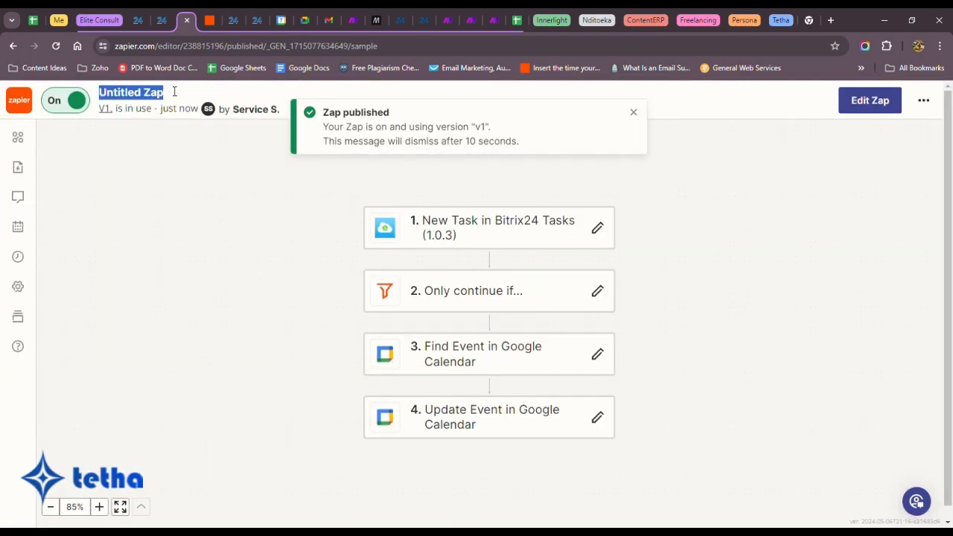
text(Update Bitrix24 Tasks in Google Calendar)
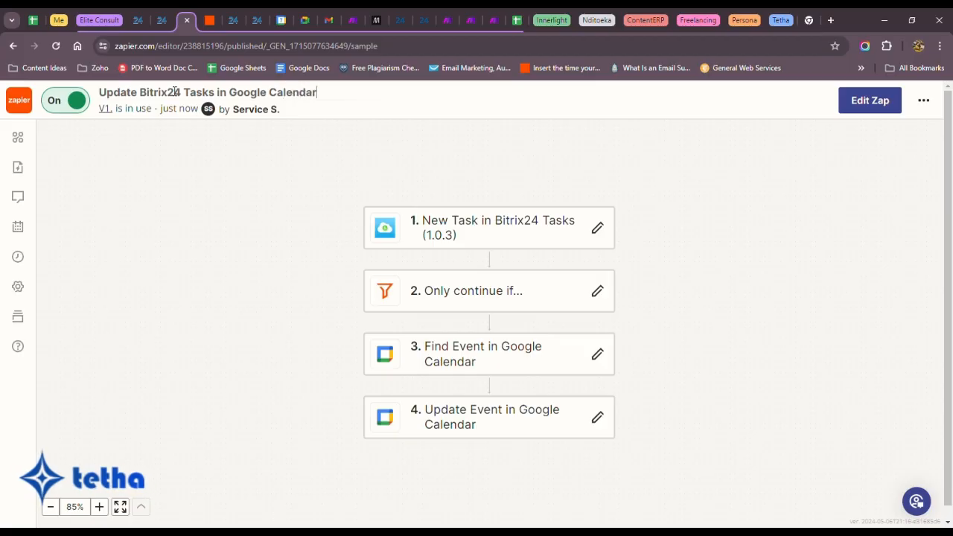
key(Return)
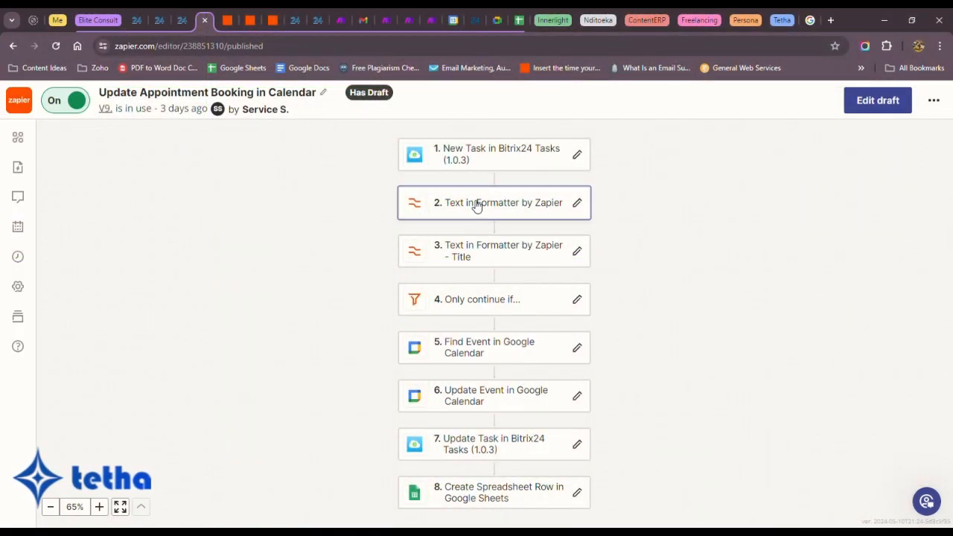
Open the first Text Formatter step of the "Update Appointment Booking in Calendar" Zap and check its app and event
click(476, 206)
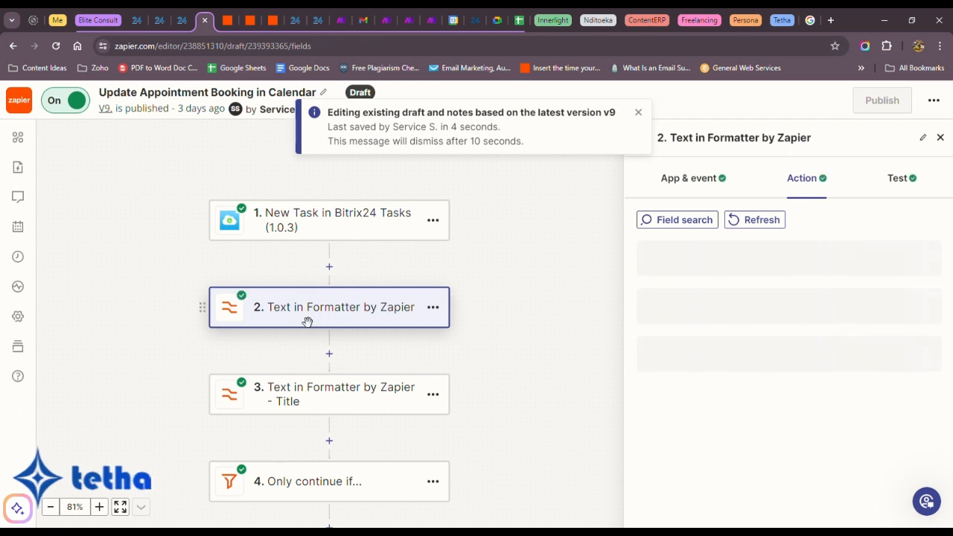
click(663, 195)
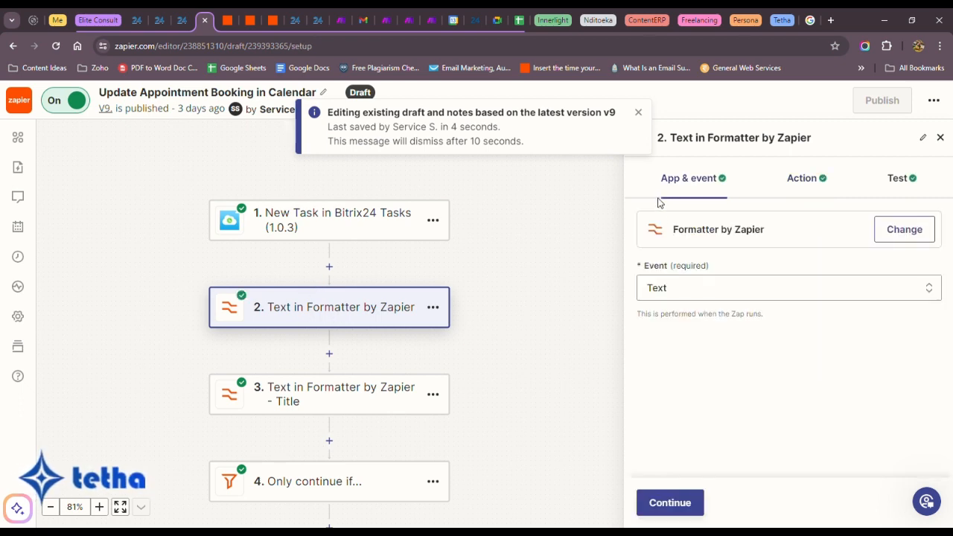
click(668, 504)
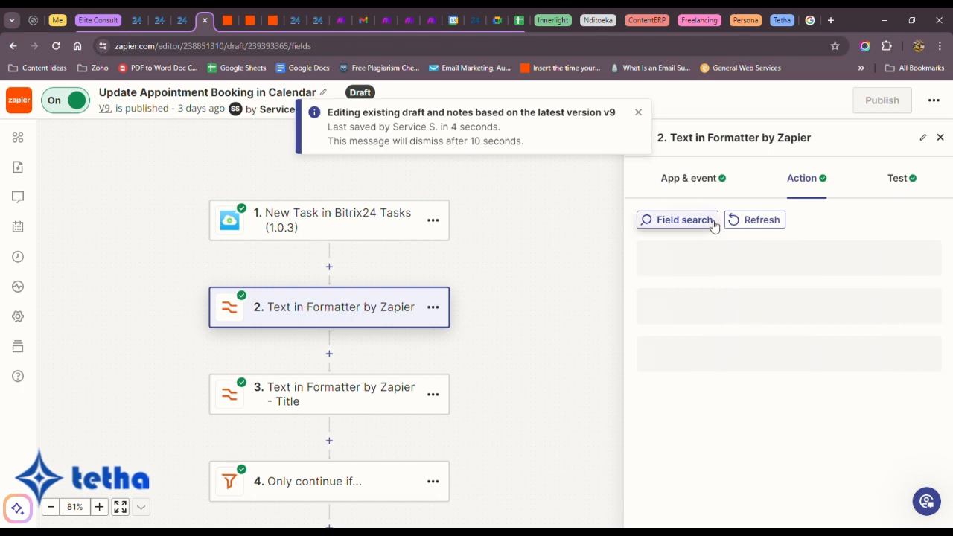
Review the New Task trigger's setup and examine the fields of its sample record Task D
click(316, 227)
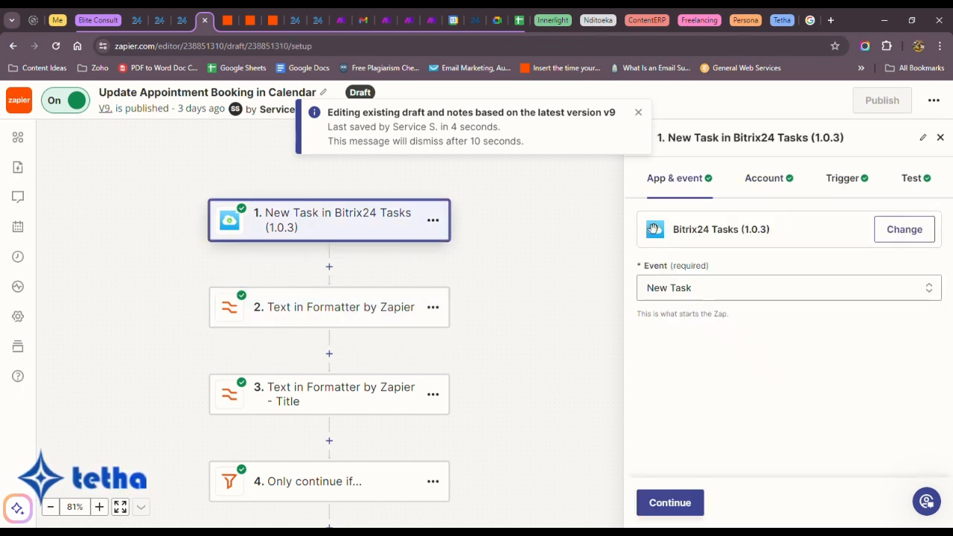
click(667, 502)
click(694, 506)
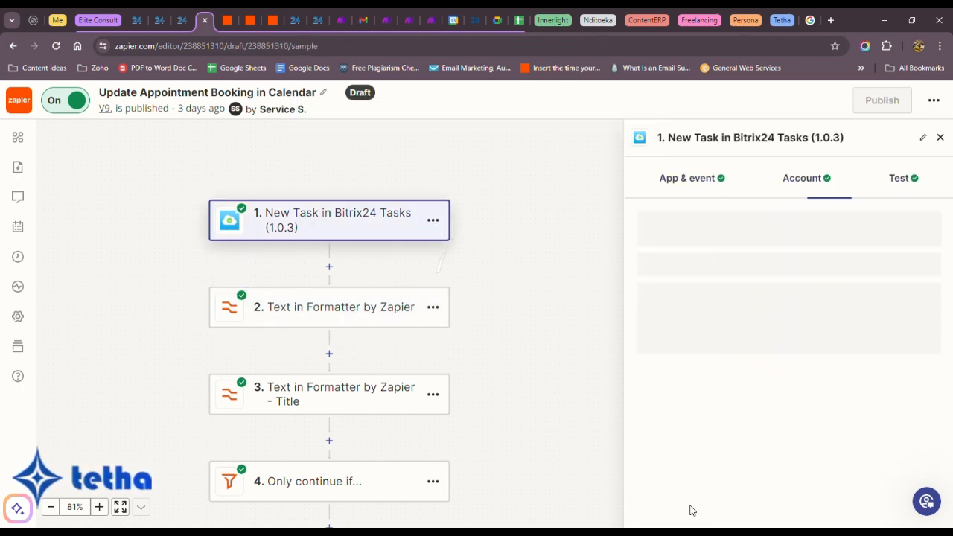
scroll(815, 362, up, 2)
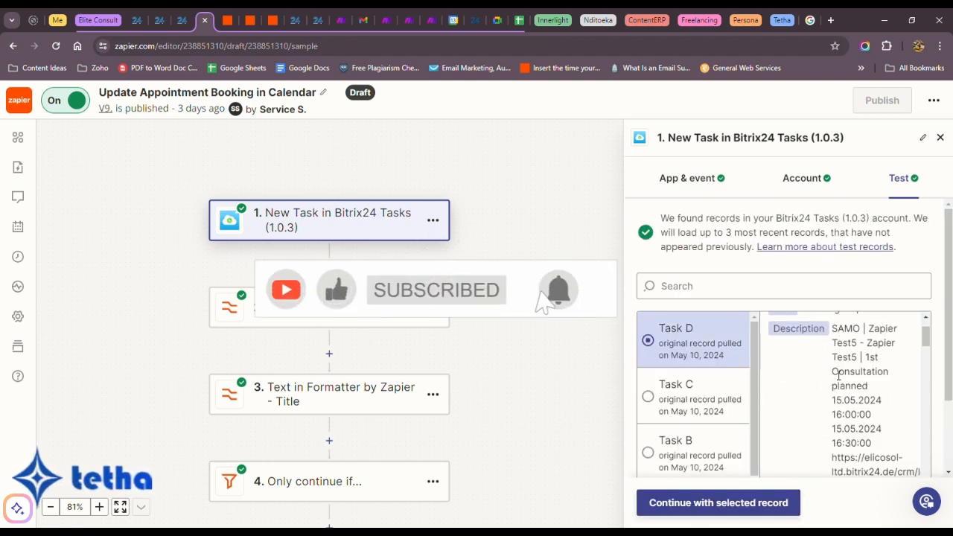
scroll(846, 403, up, 2)
scroll(848, 403, down, 8)
scroll(851, 402, down, 15)
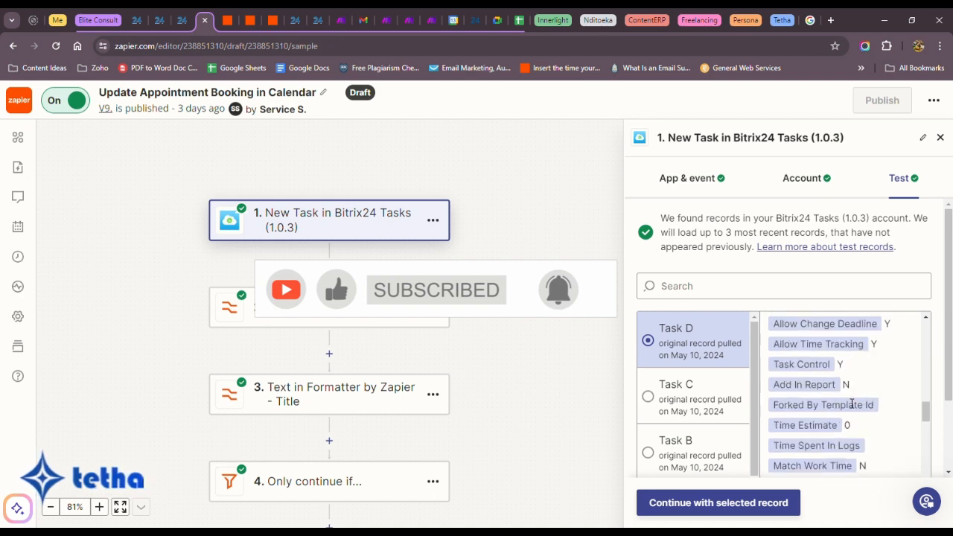
click(747, 511)
Examine the first Formatter step's Split Text settings, including the input, separator, segment index and full separator help text
click(669, 502)
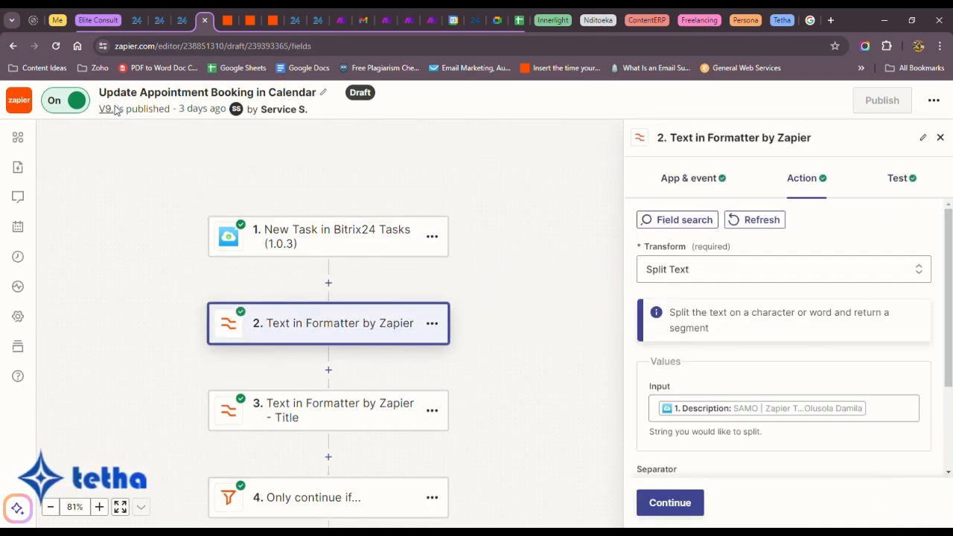
scroll(732, 301, down, 2)
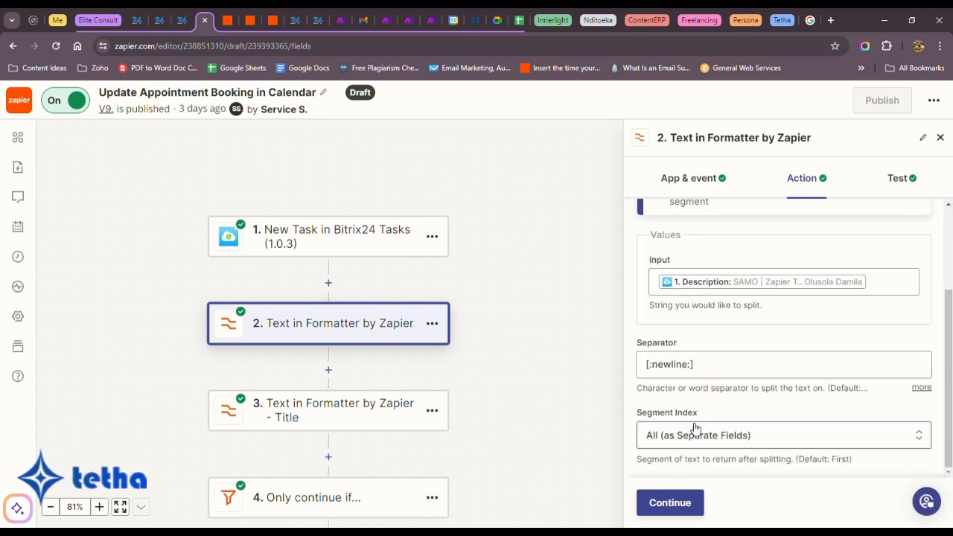
scroll(692, 387, up, 2)
scroll(689, 383, down, 2)
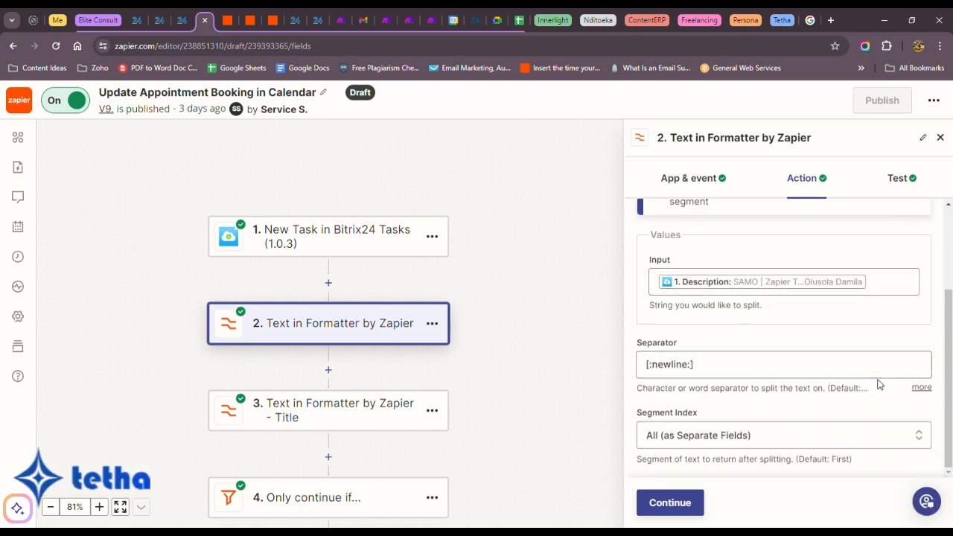
click(922, 388)
mouse_move(634, 408)
mouse_down()
mouse_move(653, 407)
mouse_move(638, 407)
mouse_up()
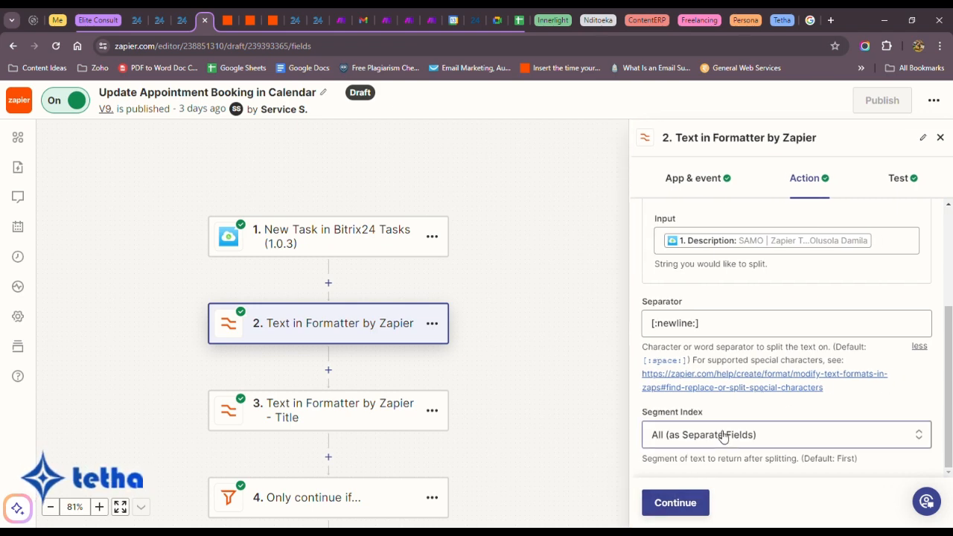
Examine the first Formatter step's test output for the items split from the task description
click(675, 503)
scroll(744, 357, down, 3)
scroll(709, 322, up, 2)
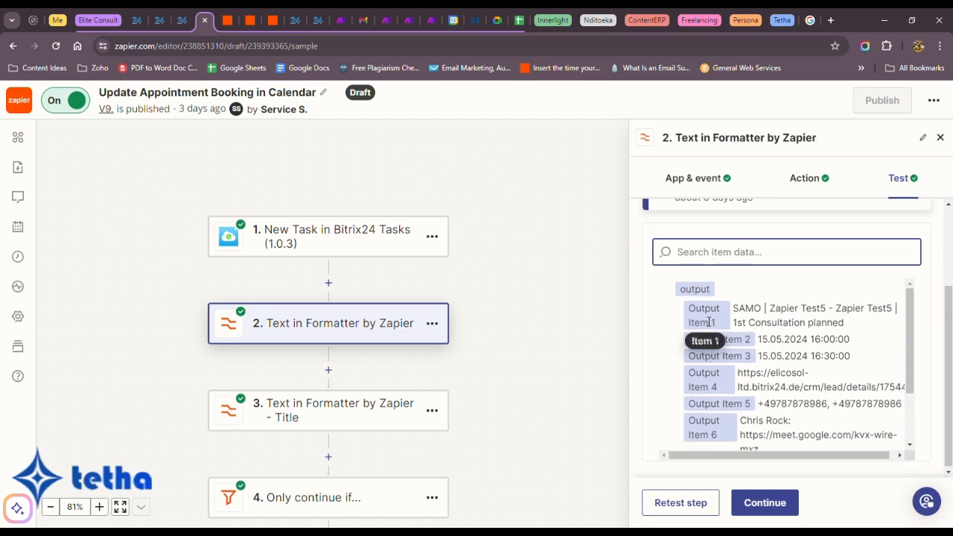
scroll(745, 407, down, 1)
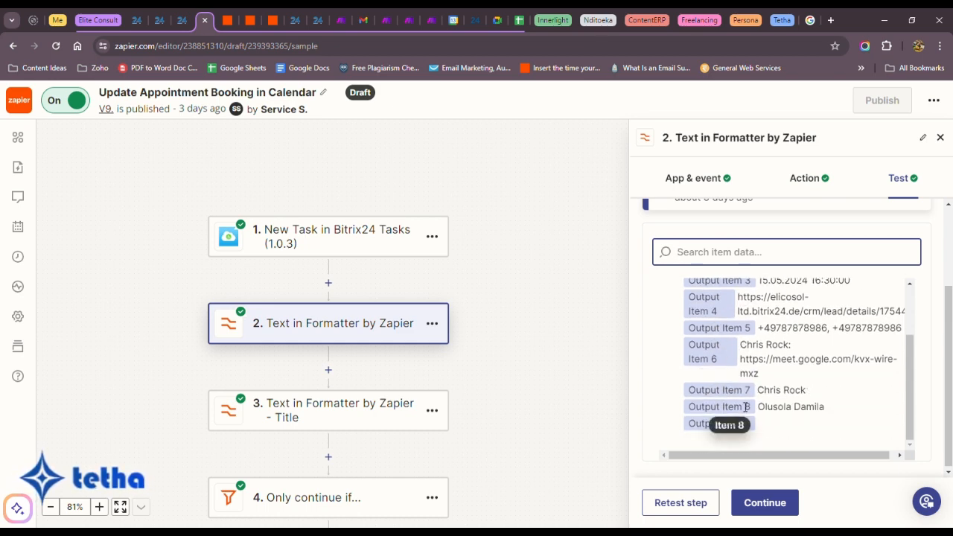
Review the Title Formatter step's event, transform options, input, separator and segment index, and open its test output
click(764, 502)
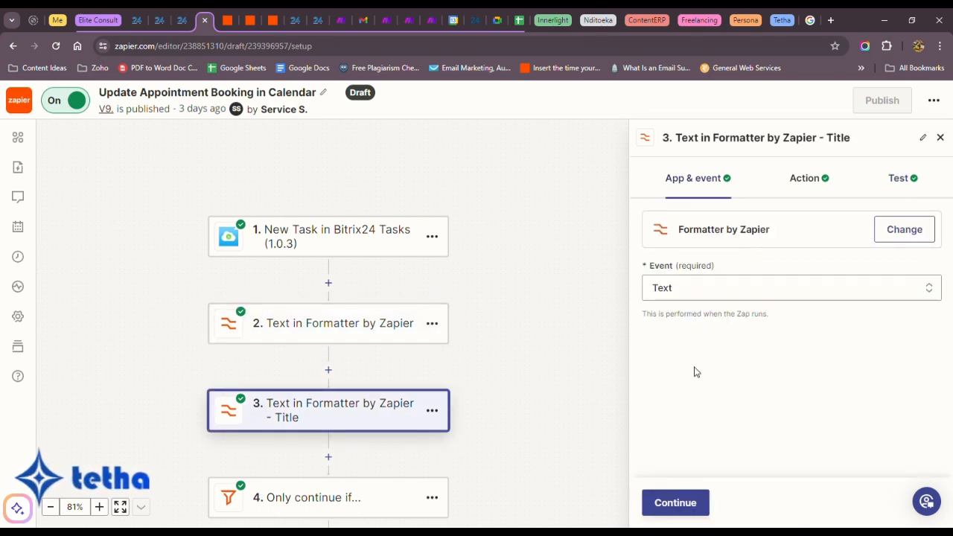
click(683, 506)
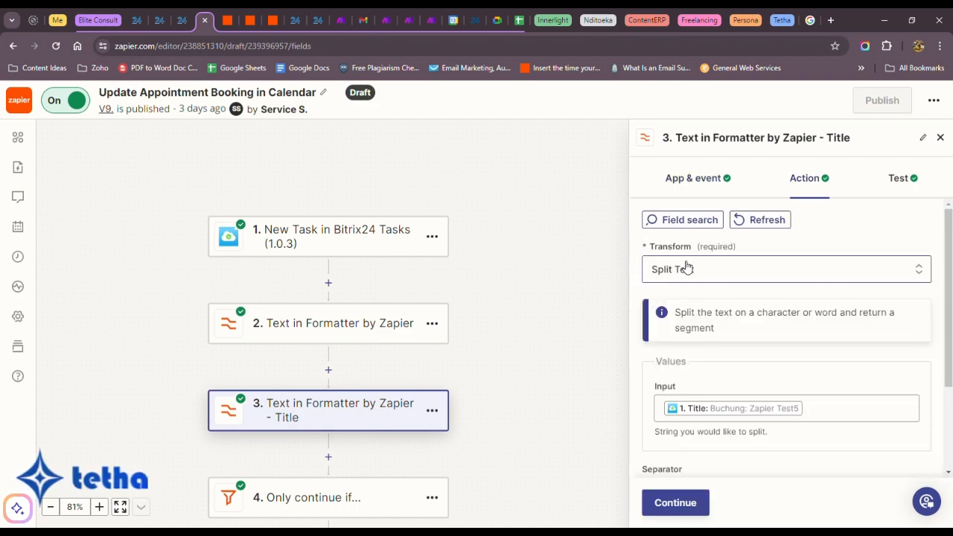
click(715, 269)
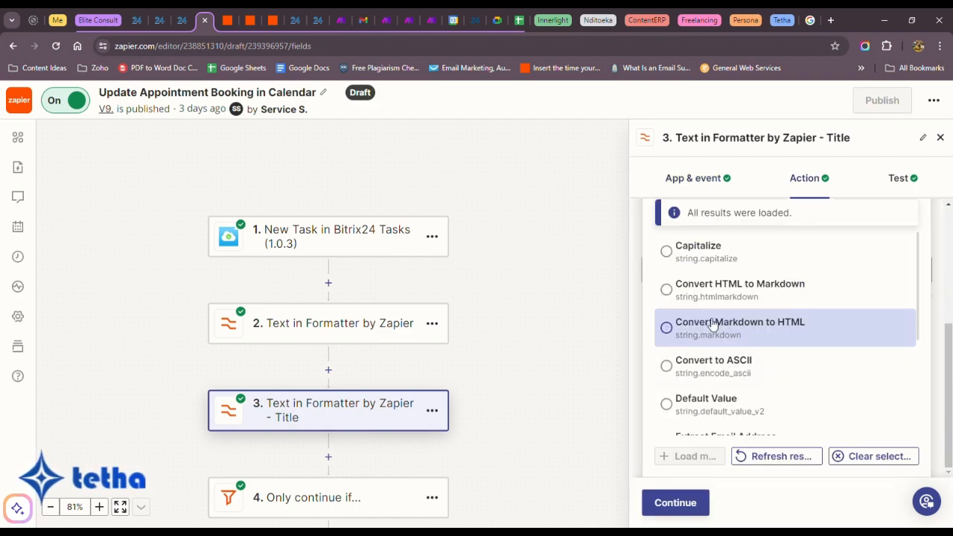
click(609, 299)
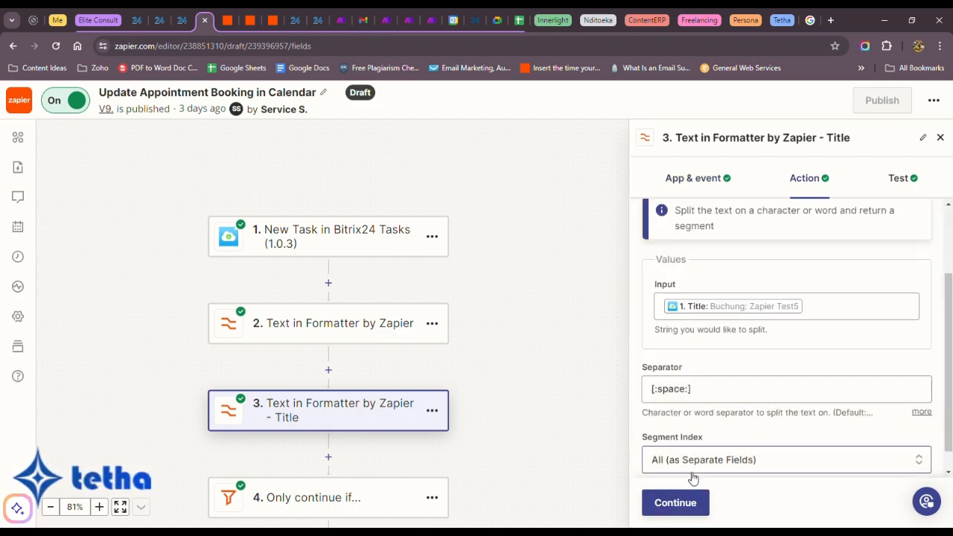
click(675, 504)
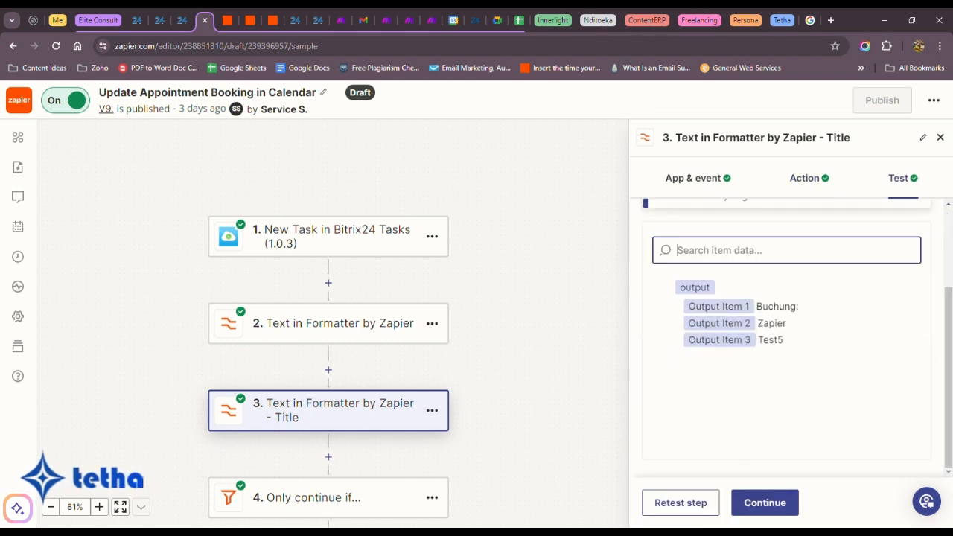
Review the Update Event in Google Calendar step's account and the field mappings for event, summary, description and dates
click(764, 502)
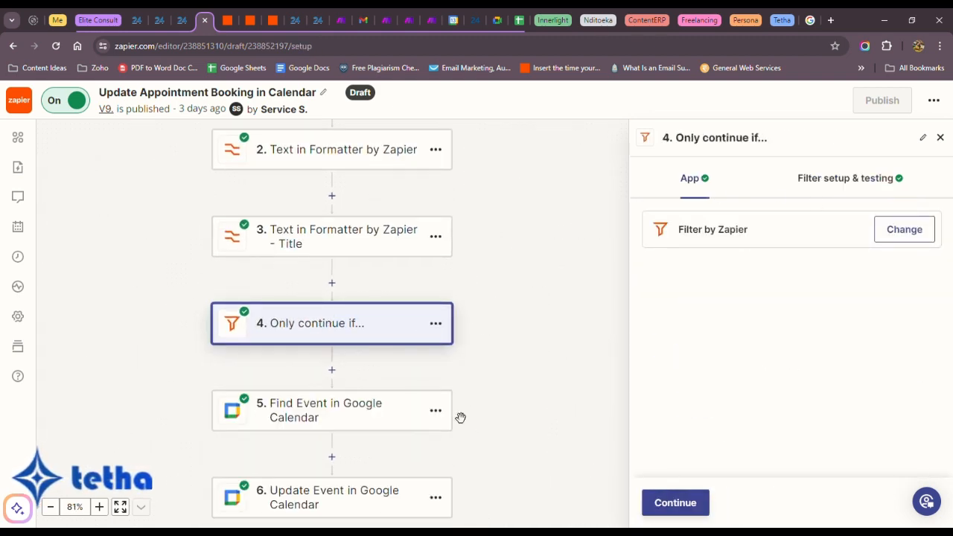
scroll(461, 418, down, 2)
click(319, 383)
click(675, 504)
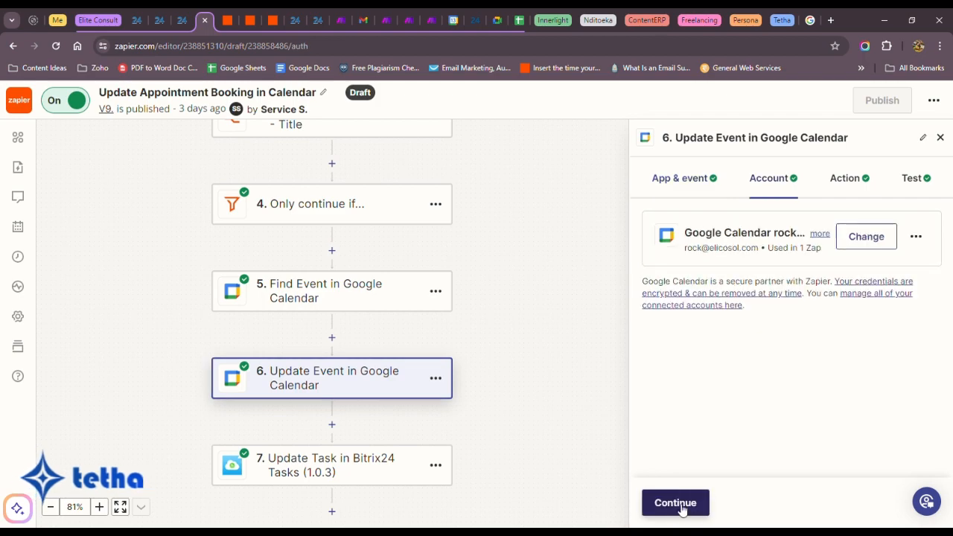
click(677, 504)
scroll(819, 320, down, 2)
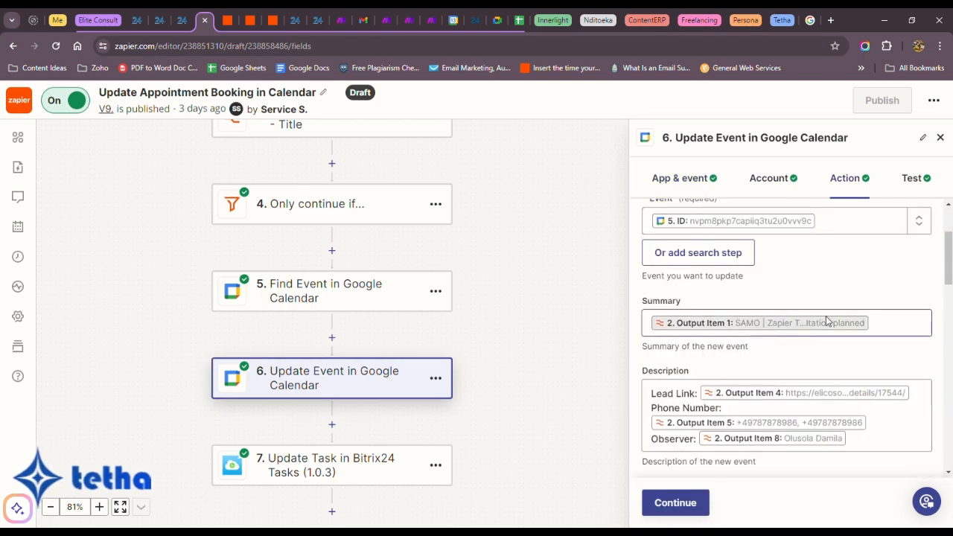
scroll(787, 440, down, 5)
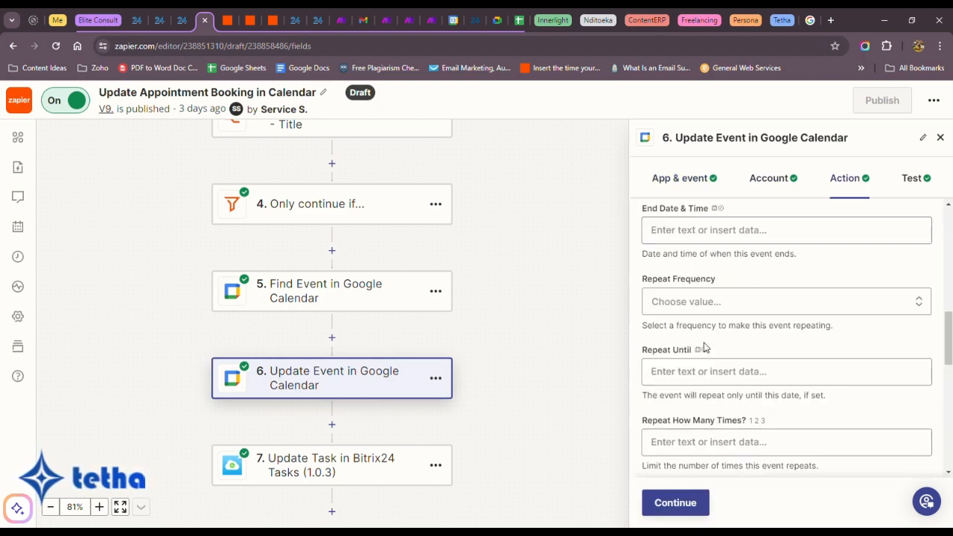
scroll(705, 348, down, 5)
click(675, 503)
Review the Update Task in Bitrix24 Tasks step's event, account, Task ID mapping and remaining fields, and examine its test result
click(761, 503)
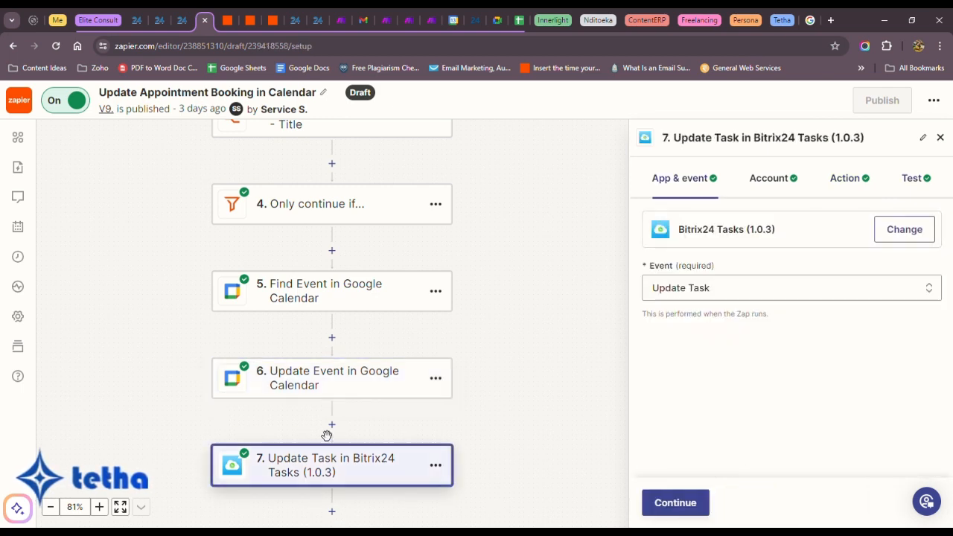
click(670, 509)
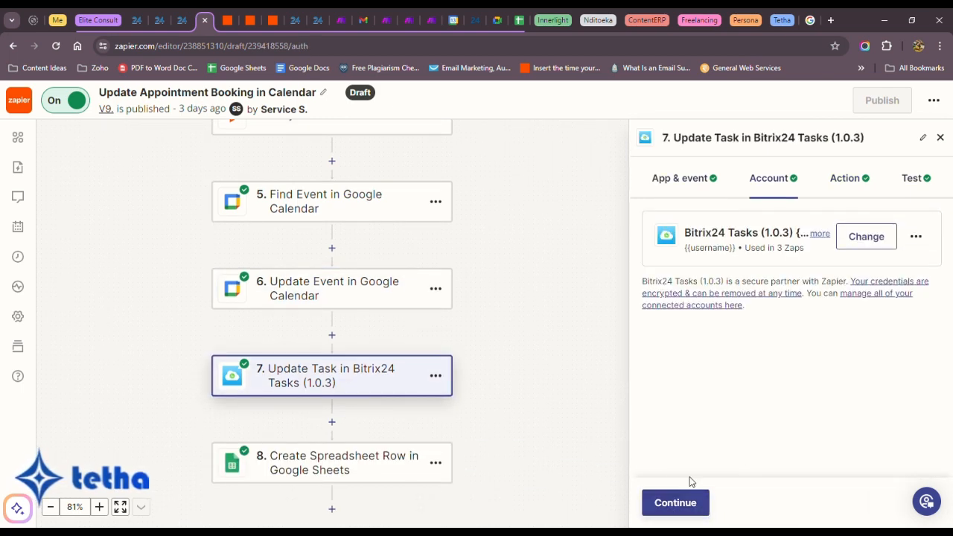
click(678, 503)
click(738, 269)
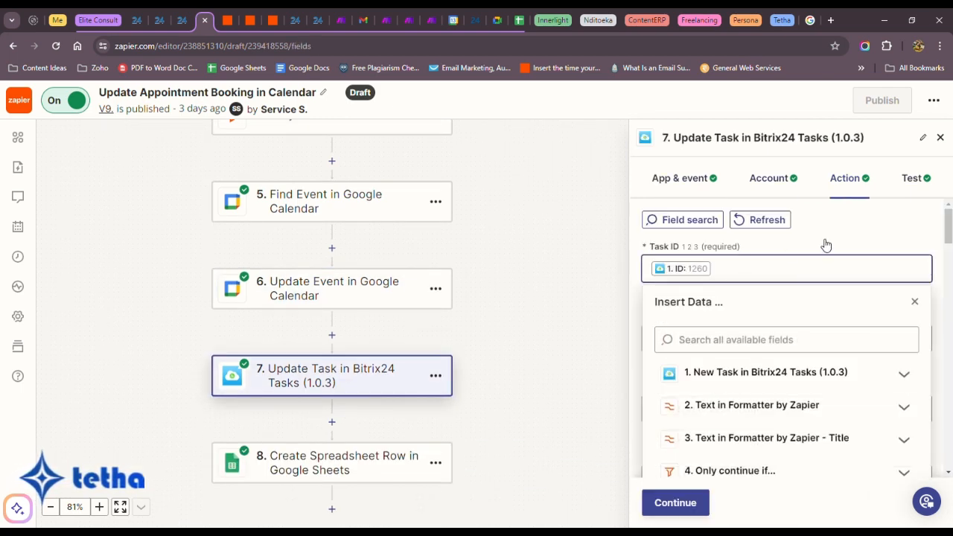
click(747, 344)
click(914, 311)
scroll(712, 357, down, 10)
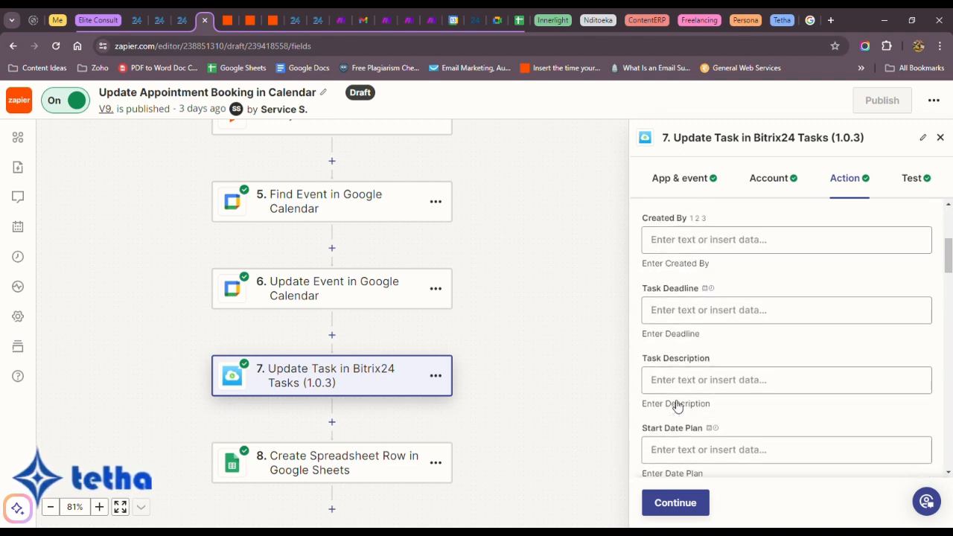
click(675, 502)
scroll(789, 425, down, 5)
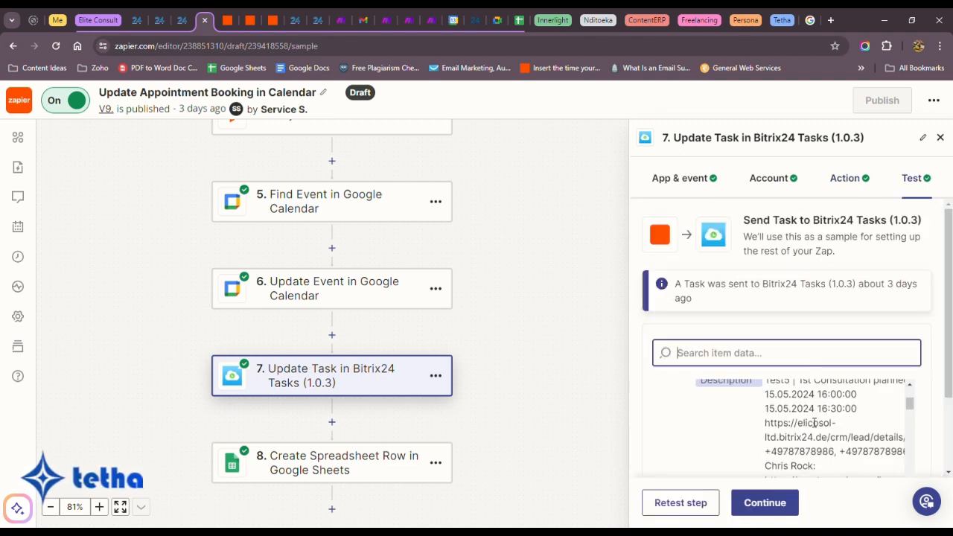
scroll(744, 431, down, 3)
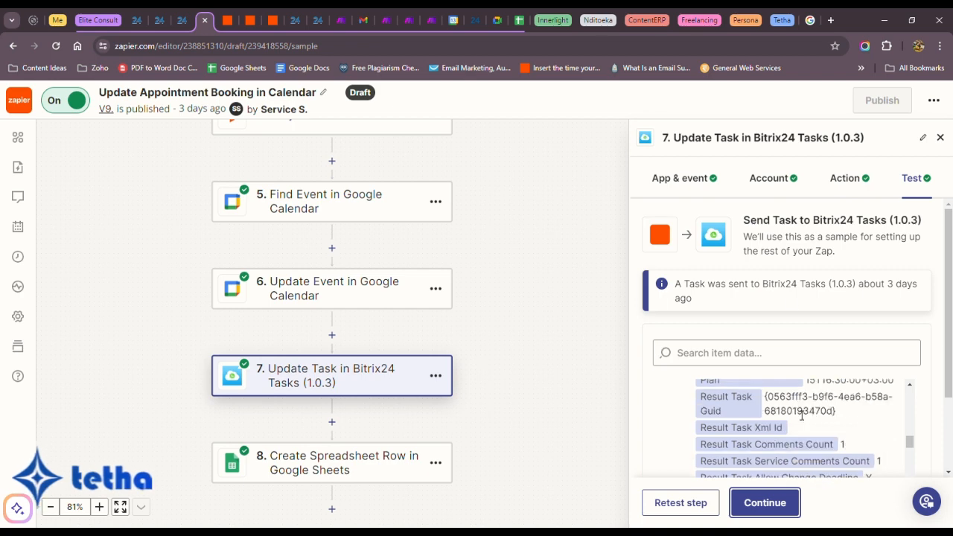
Open the Create Spreadsheet Row in Google Sheets step and examine its spreadsheet, worksheet and column mappings
click(764, 502)
click(689, 504)
click(692, 505)
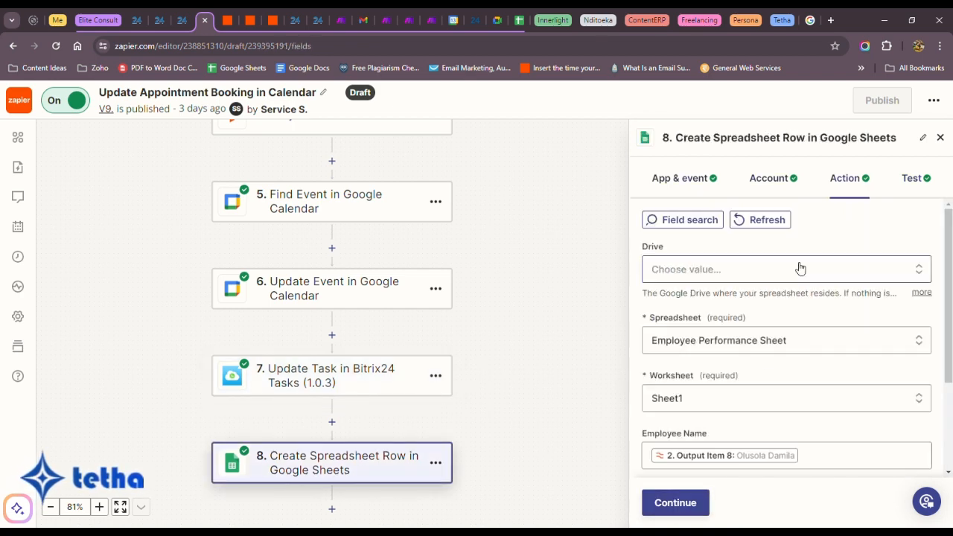
scroll(793, 337, down, 3)
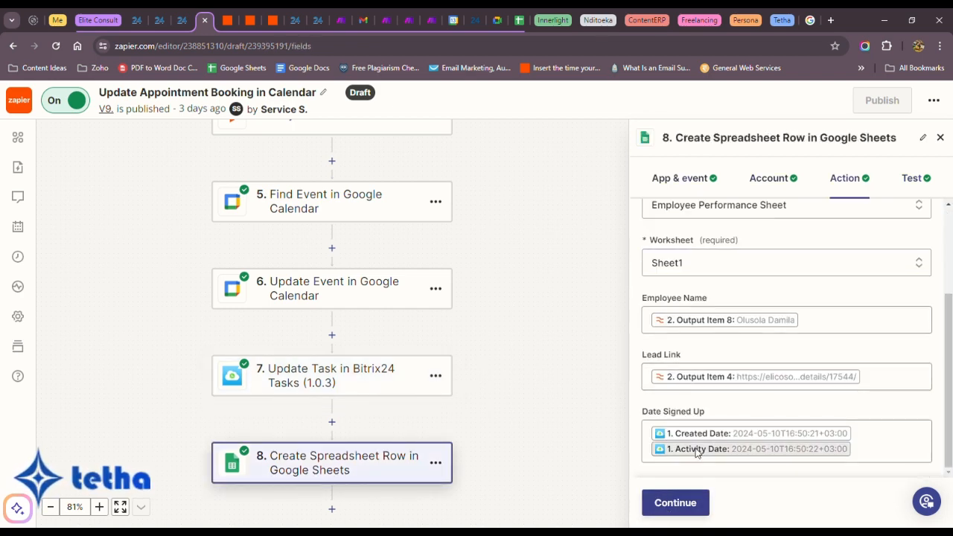
Replace the Date Signed Up mapping in the Create Spreadsheet Row step with the zap_meta_human_now timestamp, without trailing blank lines
click(860, 422)
key(ctrl+a)
key(BackSpace)
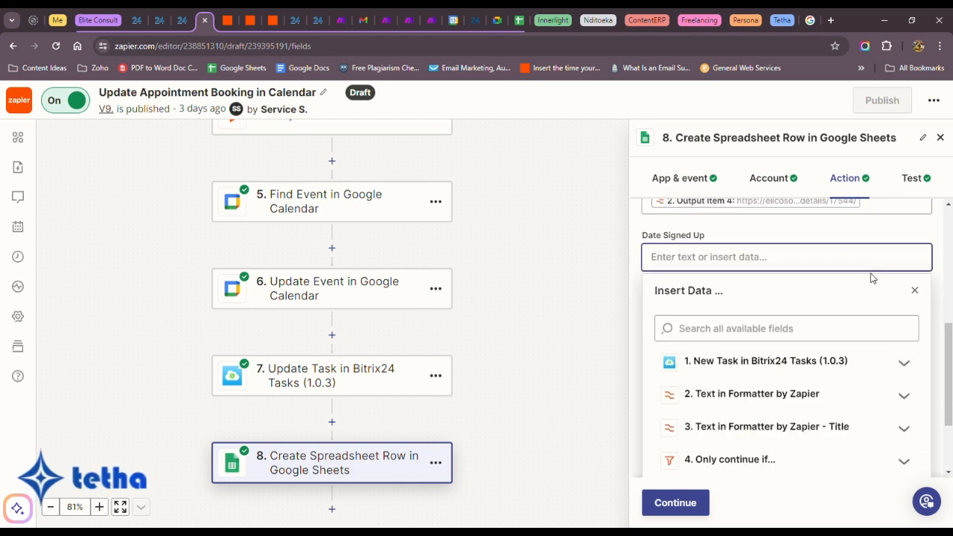
text({{zap_meta)
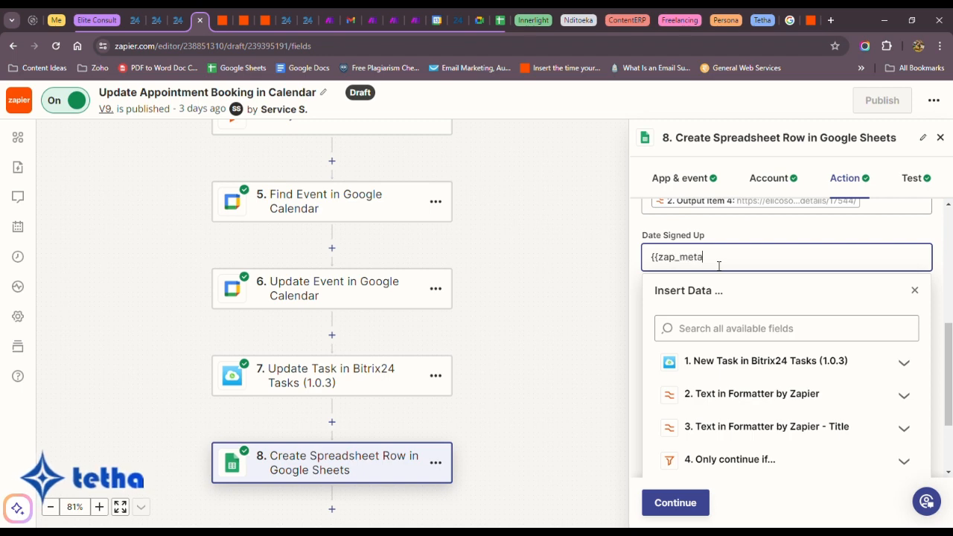
text(_)
key(ctrl+a)
text(zap_meta_human_now: MM/DD/YY hh:mmAM/PM)
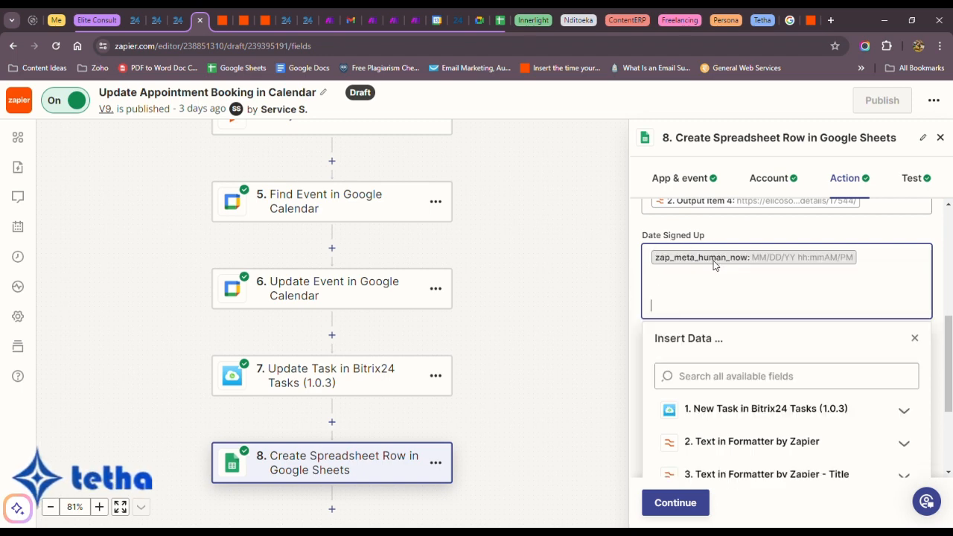
key(BackSpace)
key(BackSpace)
key(BackSpace)
click(915, 291)
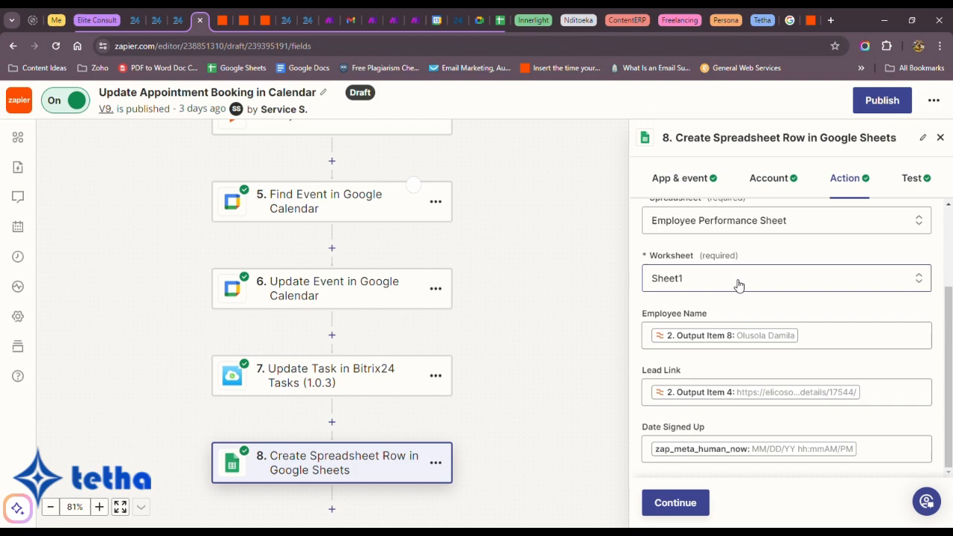
Test the Create Spreadsheet Row step with the changed Date Signed Up mapping, check the created row's data and publish the Zap
click(675, 502)
click(646, 503)
scroll(733, 419, down, 3)
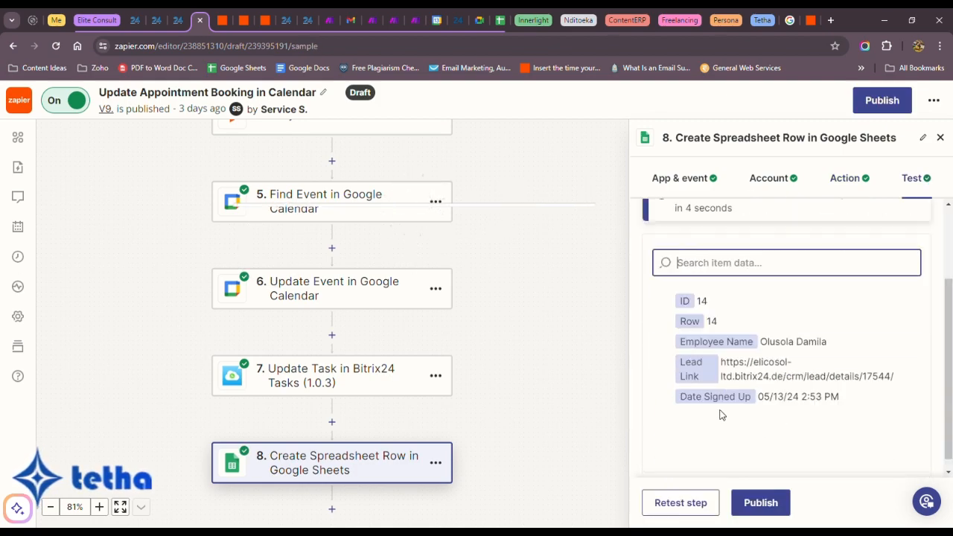
click(759, 503)
click(504, 362)
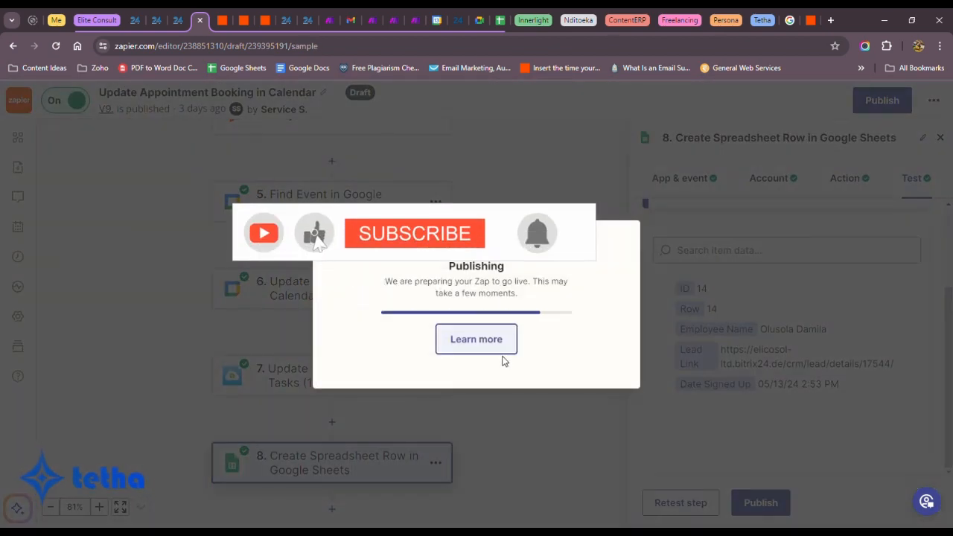